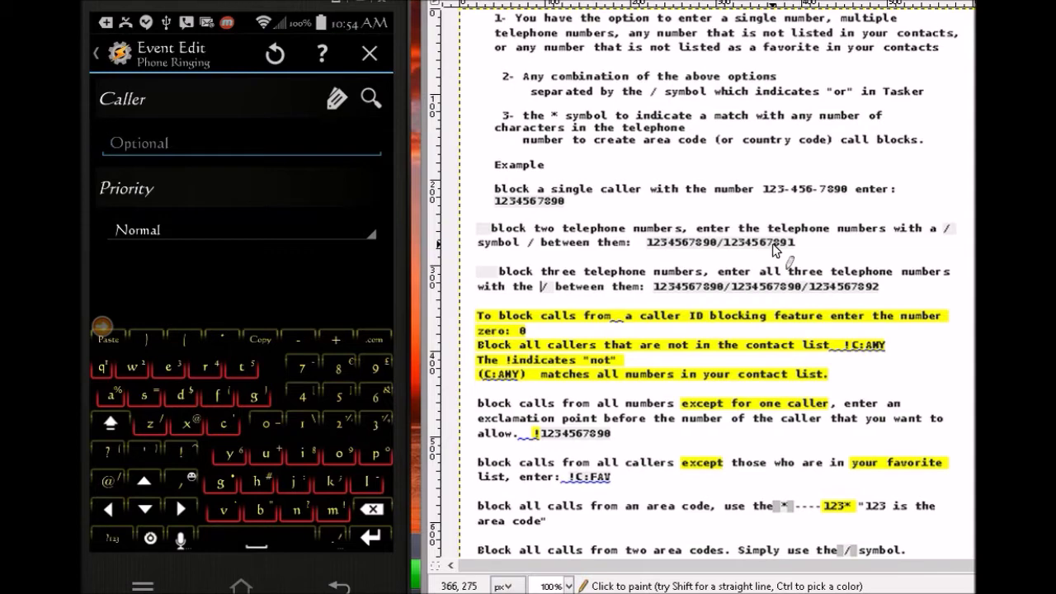
Fill in the Phone Ringing event's Caller filter with the pattern of callers to block.
{"action": "type", "text": "o/!"}
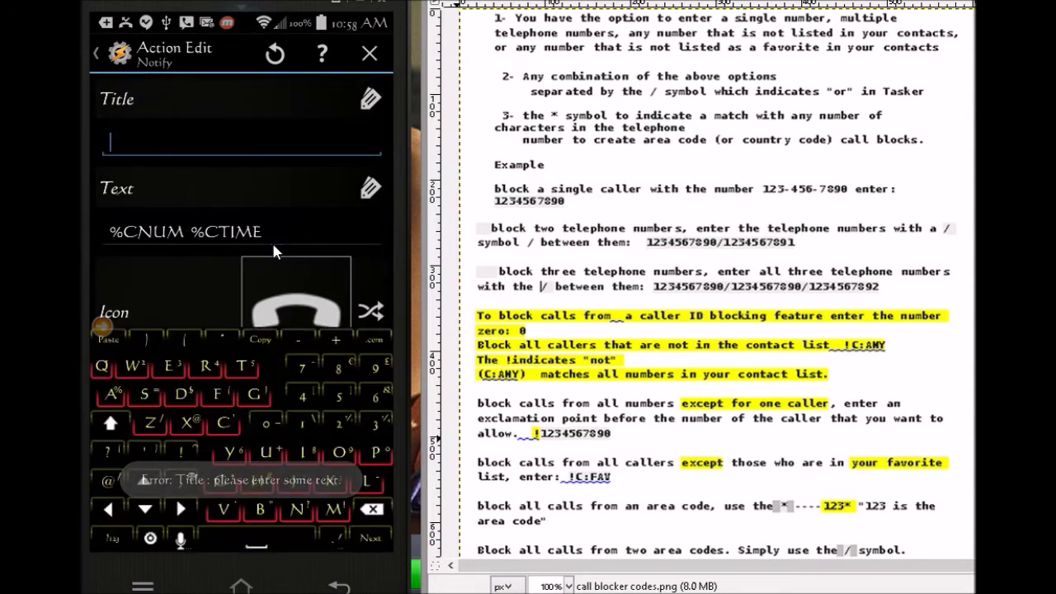
Set the title of the Notify action to "Bloked Numbers" and leave the action's settings.
{"action": "type", "text": "Blo"}
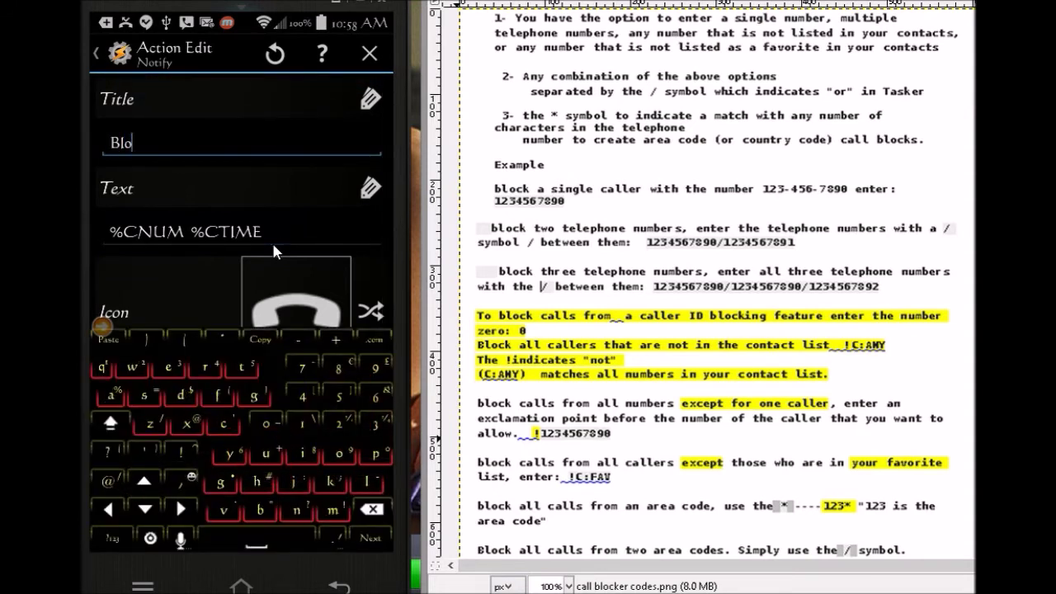
{"action": "type", "text": "ked Numbers"}
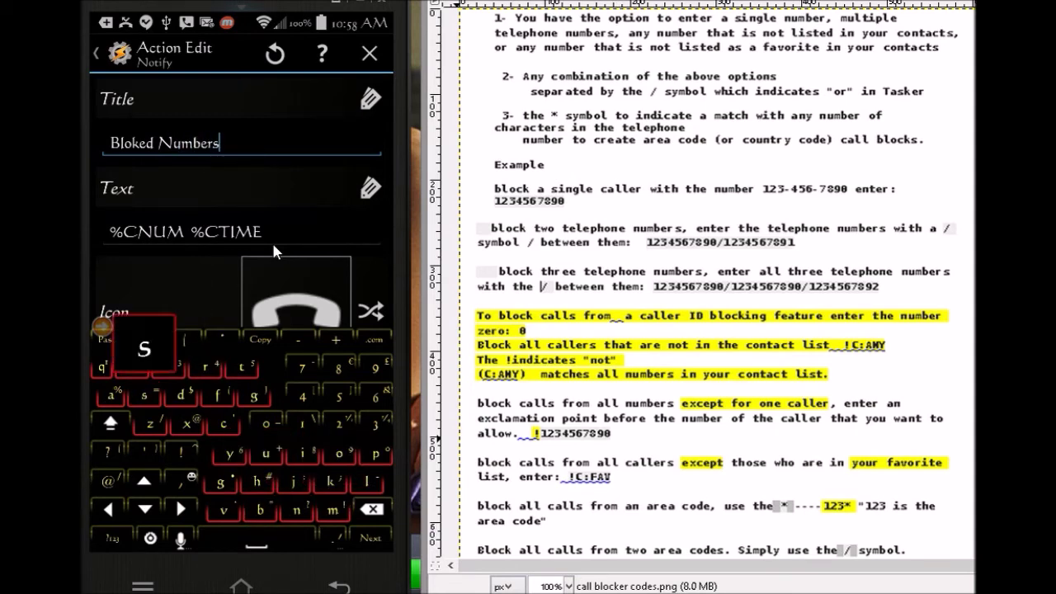
{"action": "key", "text": "Escape"}
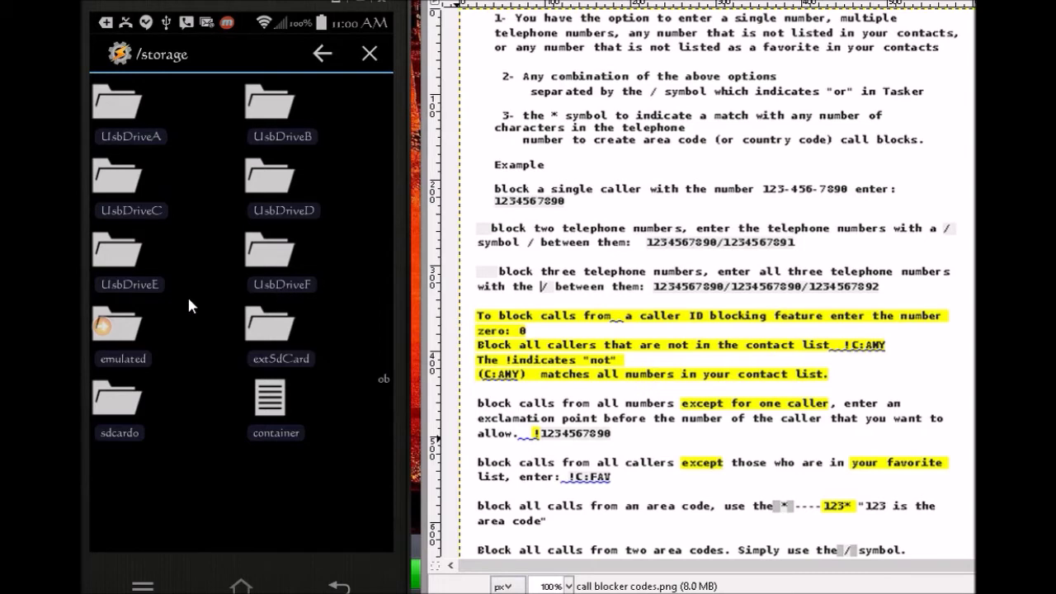
Choose the /storage/extSdCard folder as the file location for the Write File action.
{"action": "left_click", "coordinate": [274, 339]}
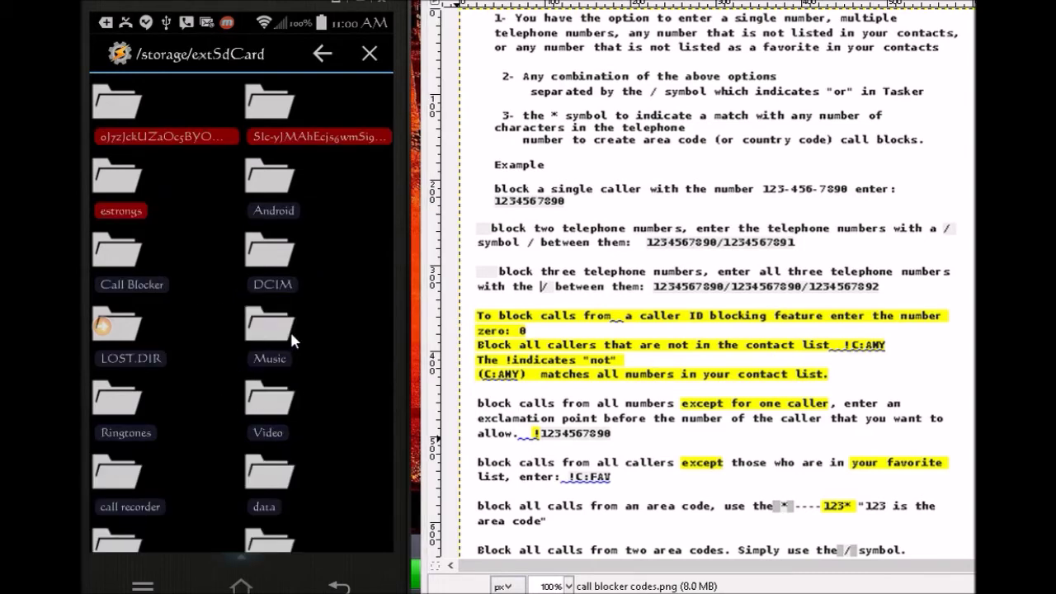
{"action": "scroll", "coordinate": [294, 329], "scroll_direction": "down", "scroll_amount": 1}
{"action": "scroll", "coordinate": [296, 327], "scroll_direction": "down", "scroll_amount": 1}
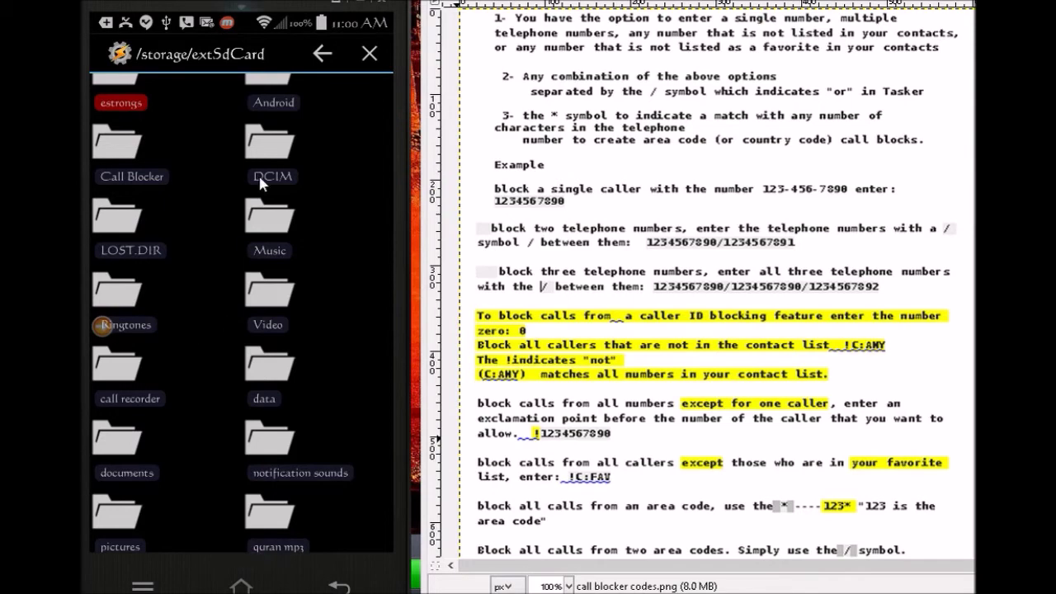
{"action": "left_click", "coordinate": [191, 56]}
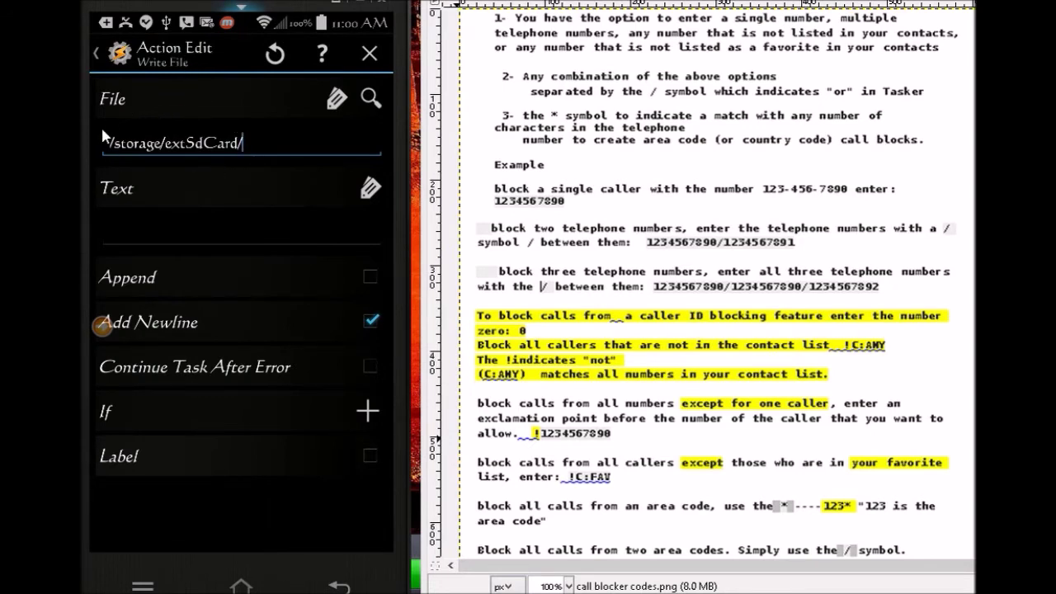
Complete the Write File path by adding the file name "call blocker.txt" after the folder.
{"action": "left_click", "coordinate": [237, 142]}
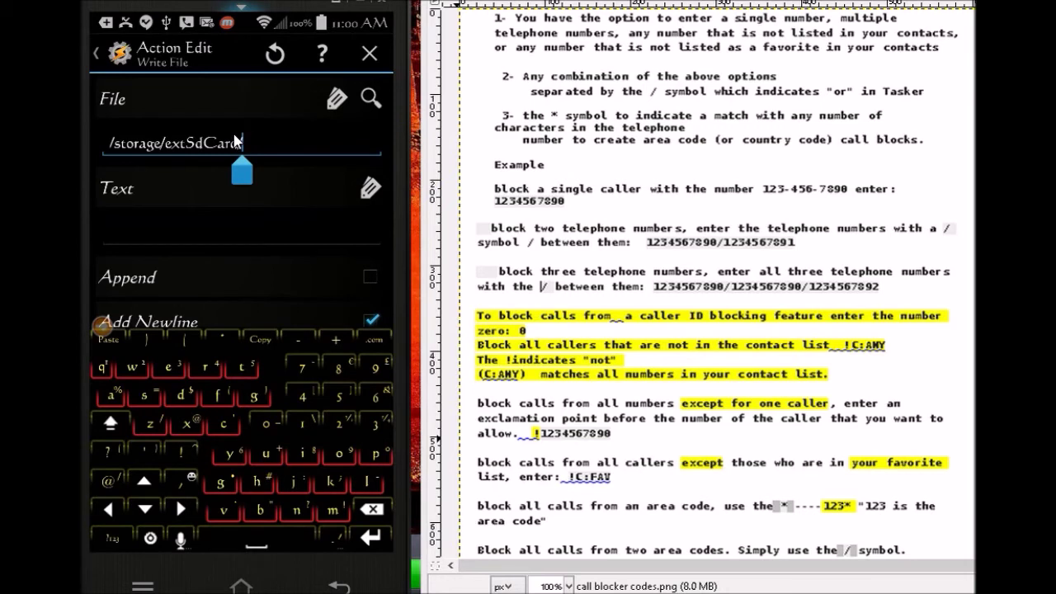
{"action": "type", "text": "ca"}
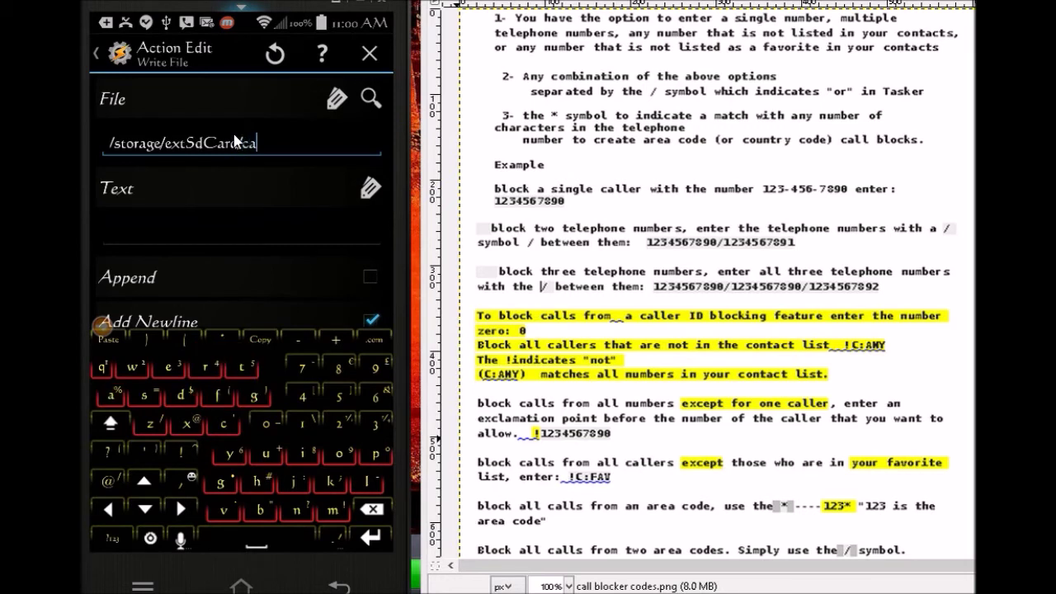
{"action": "type", "text": "ll block"}
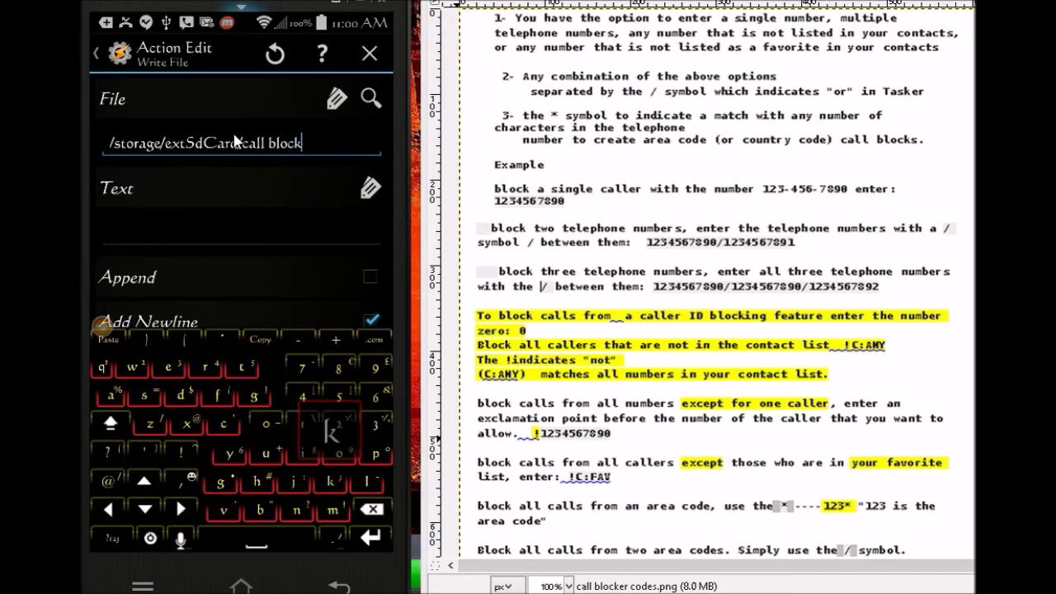
{"action": "type", "text": "er"}
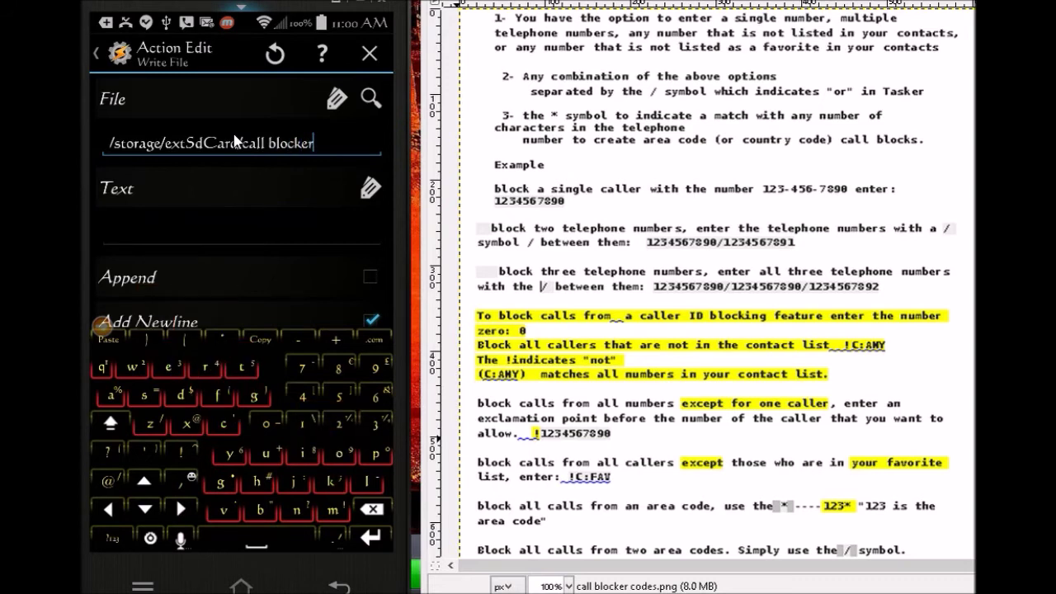
{"action": "type", "text": ".txt"}
{"action": "key", "text": "Tab"}
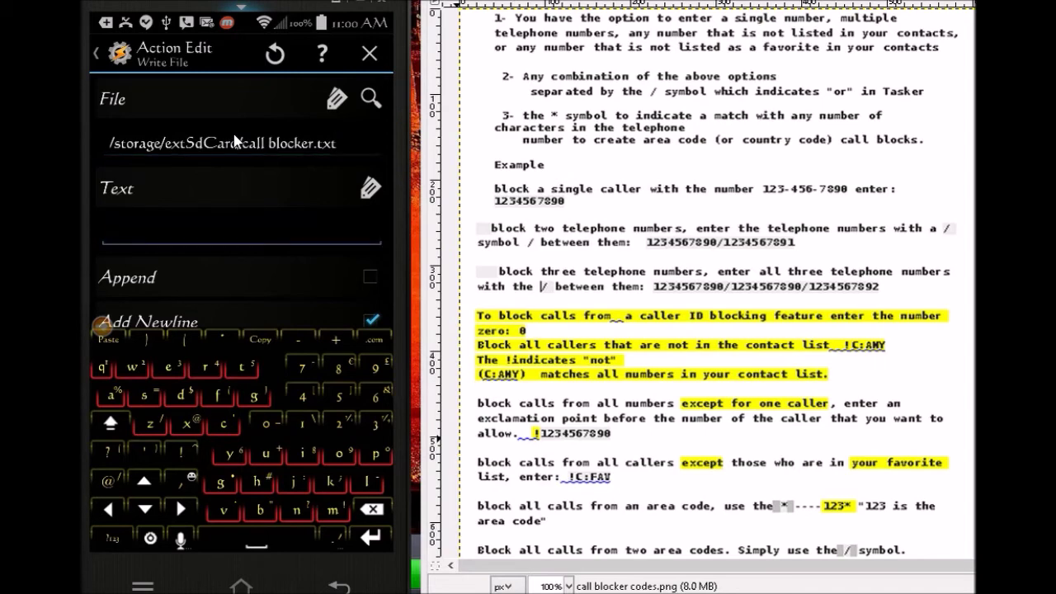
Insert the incoming caller number variable %CNUM as the text of the Write File action.
{"action": "left_click", "coordinate": [371, 188]}
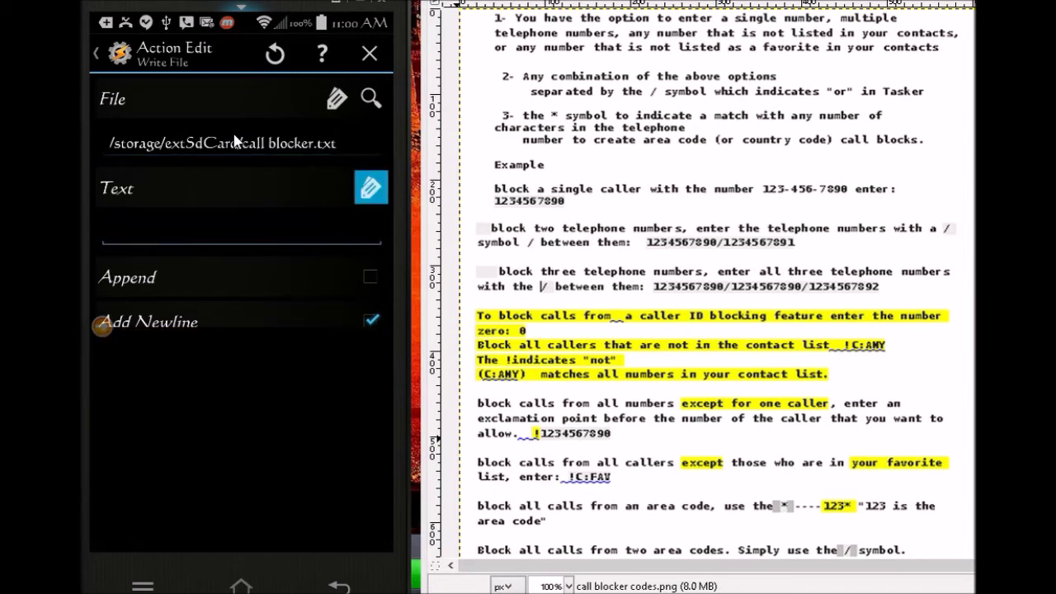
{"action": "scroll", "coordinate": [234, 142], "scroll_direction": "down", "scroll_amount": 10}
{"action": "scroll", "coordinate": [235, 142], "scroll_direction": "down", "scroll_amount": 20}
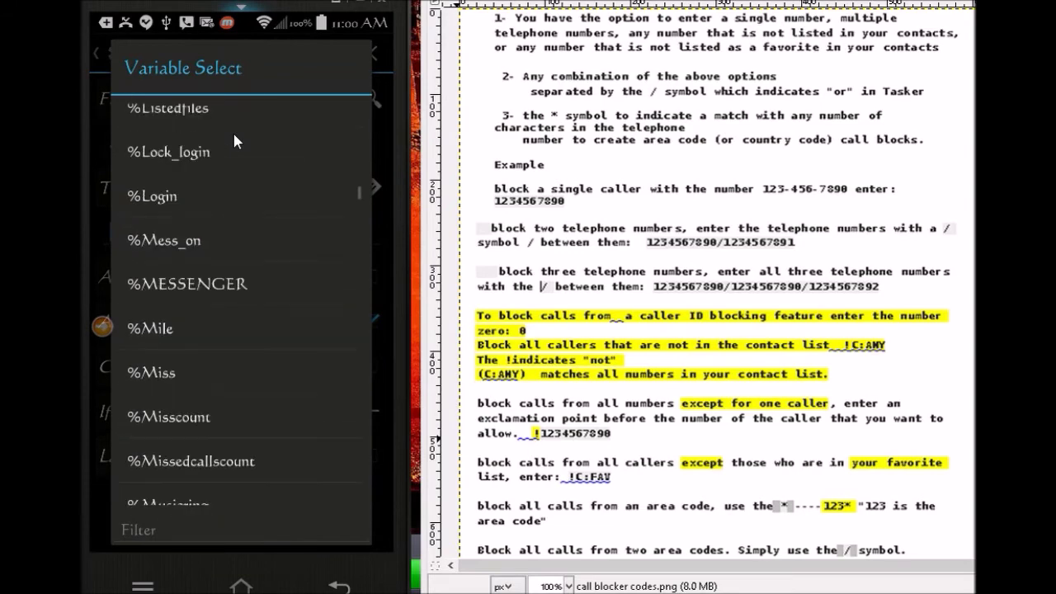
{"action": "scroll", "coordinate": [235, 141], "scroll_direction": "down", "scroll_amount": 15}
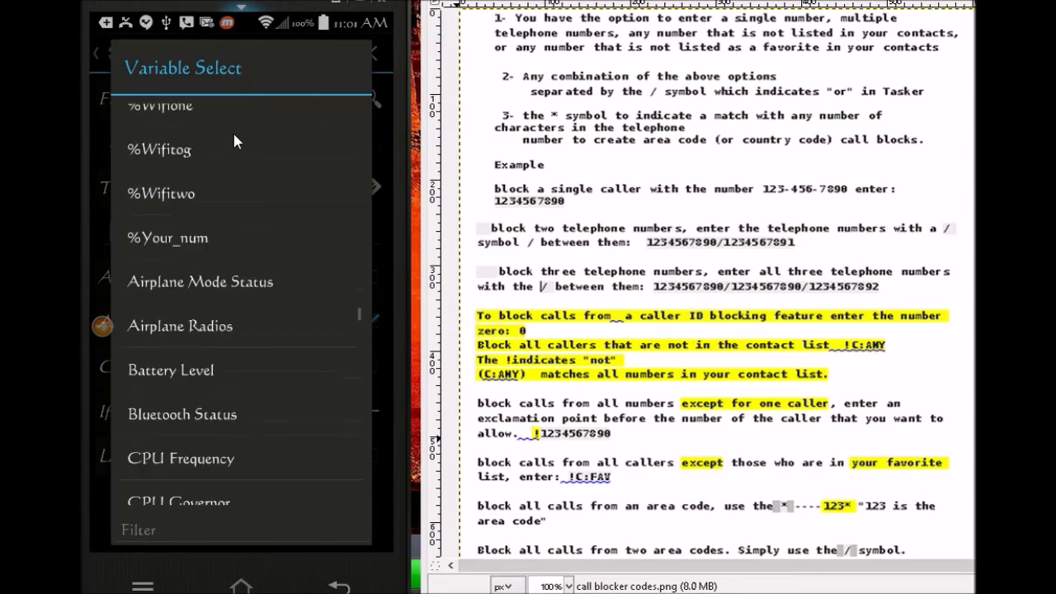
{"action": "scroll", "coordinate": [235, 140], "scroll_direction": "down", "scroll_amount": 3}
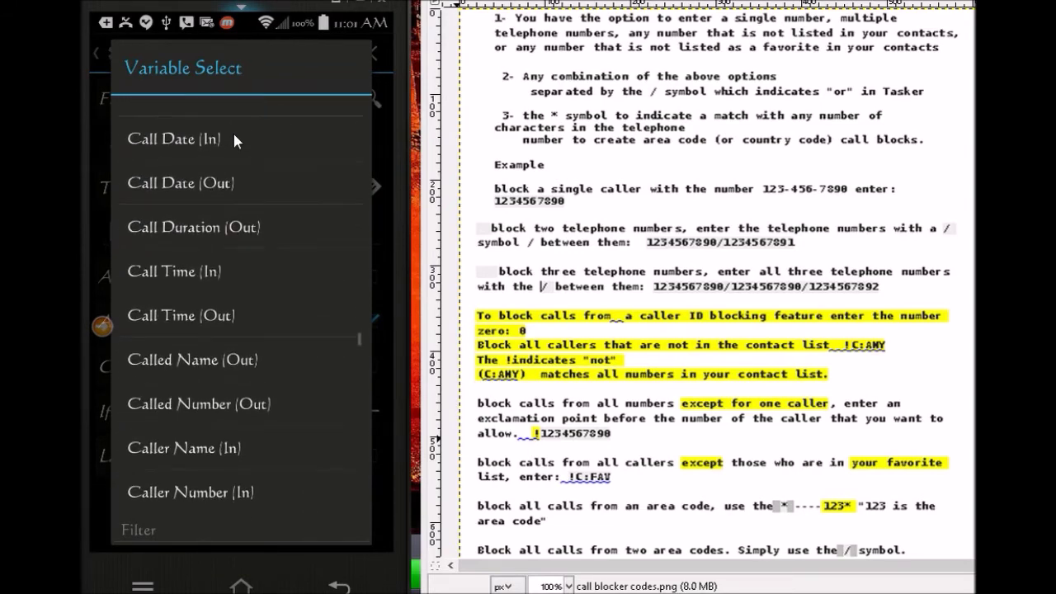
{"action": "scroll", "coordinate": [234, 138], "scroll_direction": "down", "scroll_amount": 2}
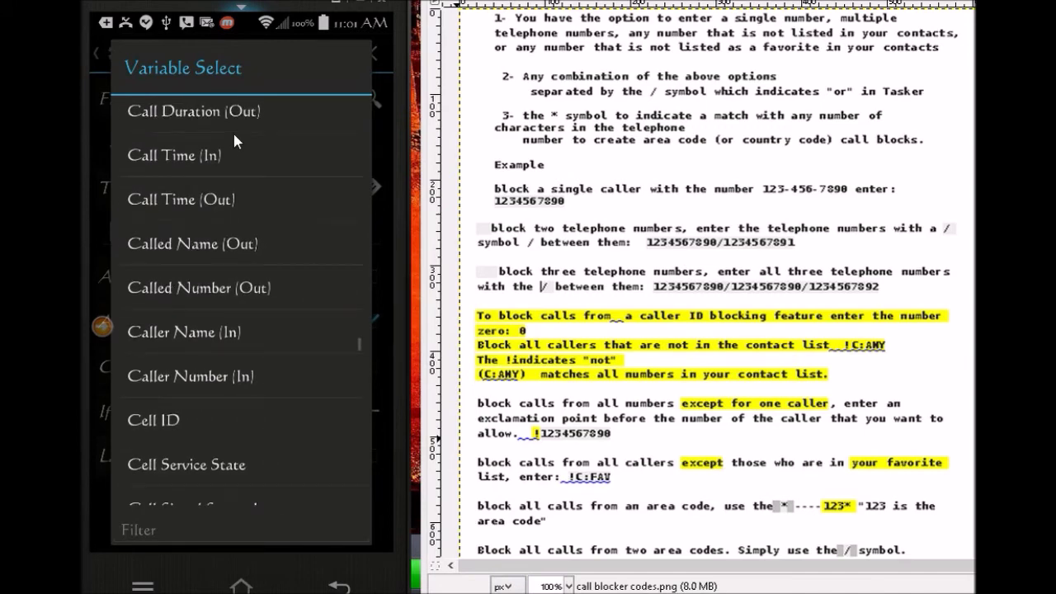
{"action": "left_click", "coordinate": [190, 375]}
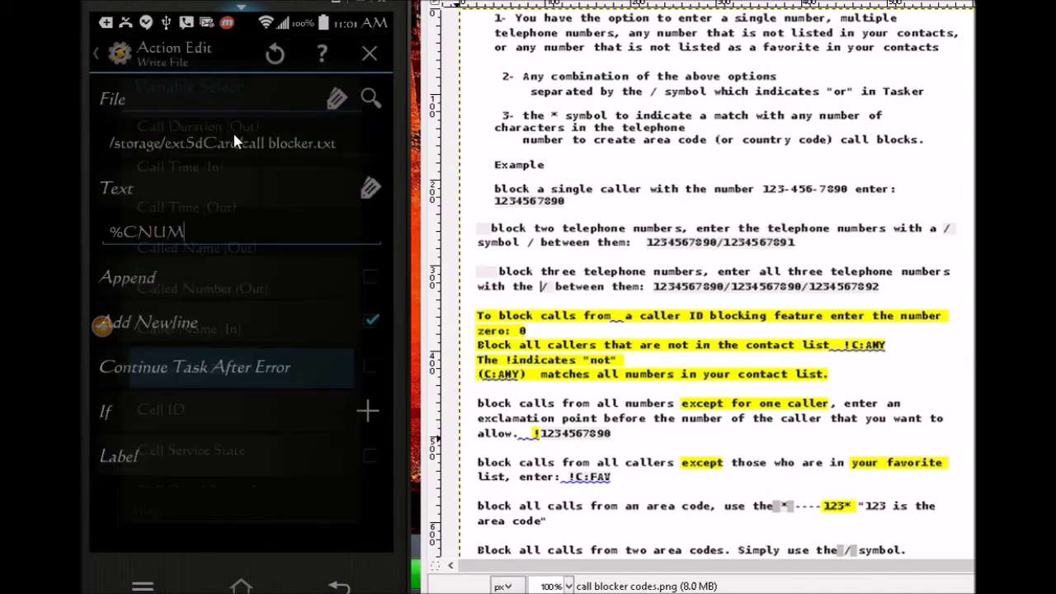
Add the incoming call time variable %CTIME after %CNUM in the Write File text, separated by a space.
{"action": "left_click", "coordinate": [183, 232]}
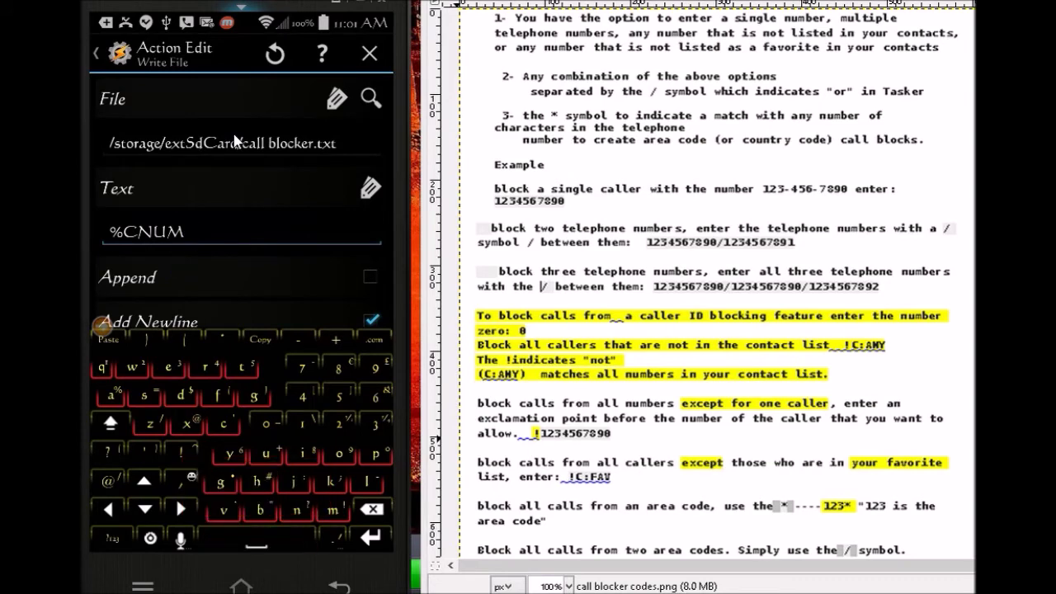
{"action": "left_click", "coordinate": [370, 188]}
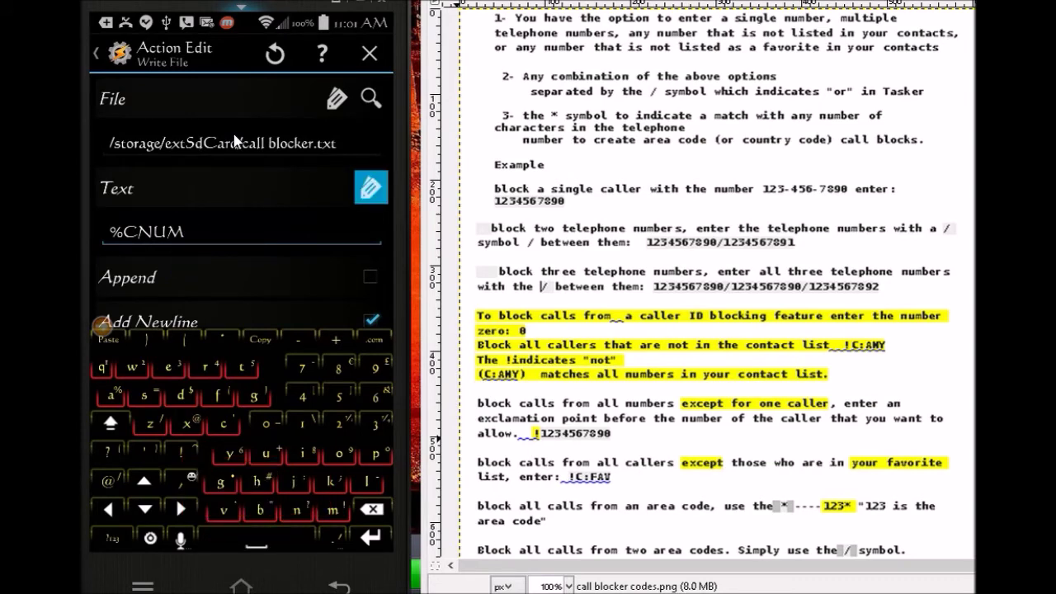
{"action": "scroll", "coordinate": [233, 130], "scroll_direction": "down", "scroll_amount": 15}
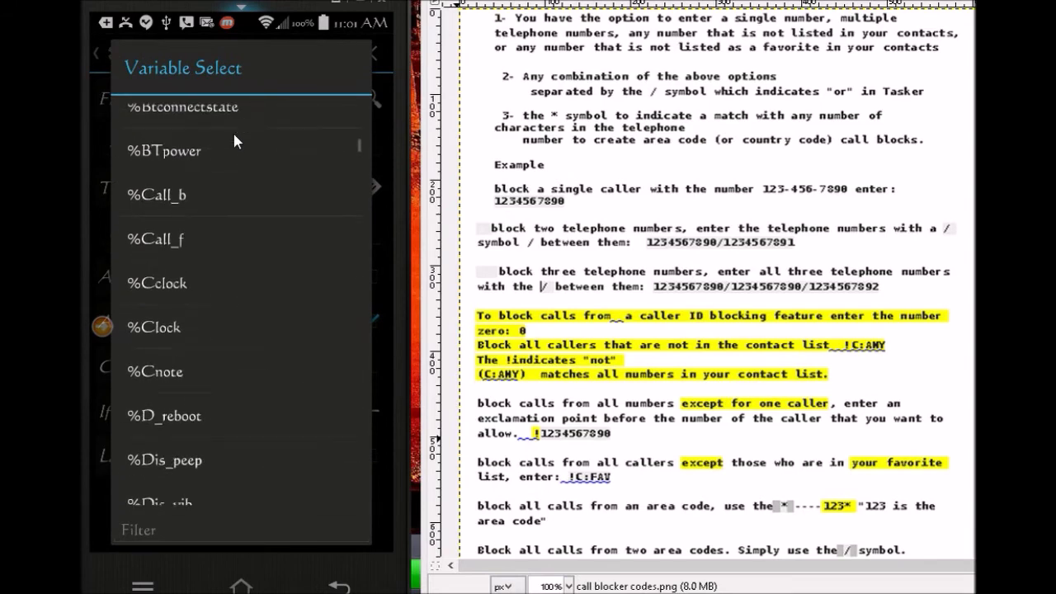
{"action": "scroll", "coordinate": [232, 130], "scroll_direction": "down", "scroll_amount": 15}
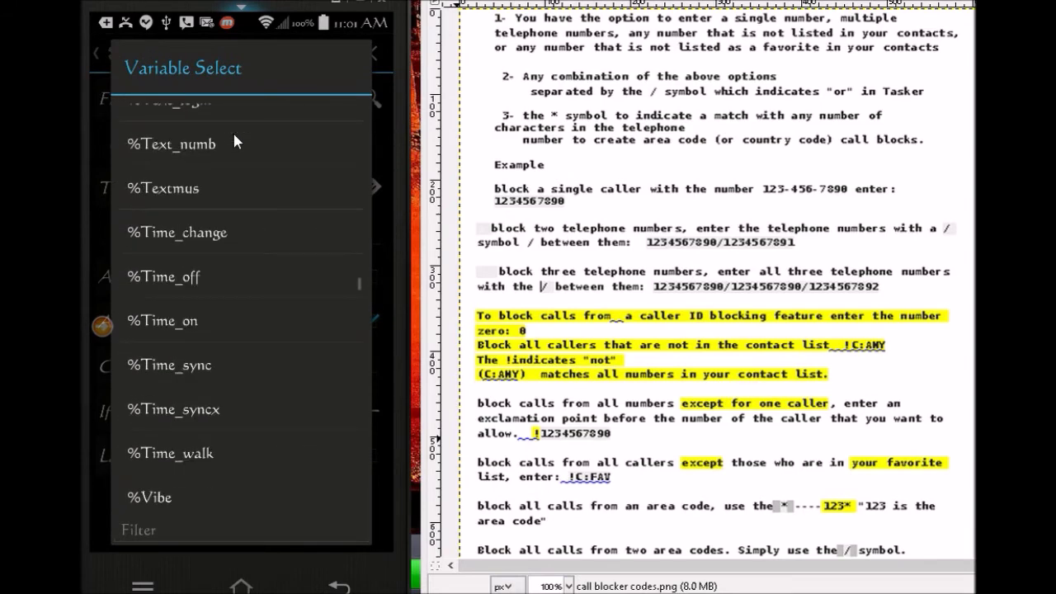
{"action": "scroll", "coordinate": [234, 136], "scroll_direction": "down", "scroll_amount": 6}
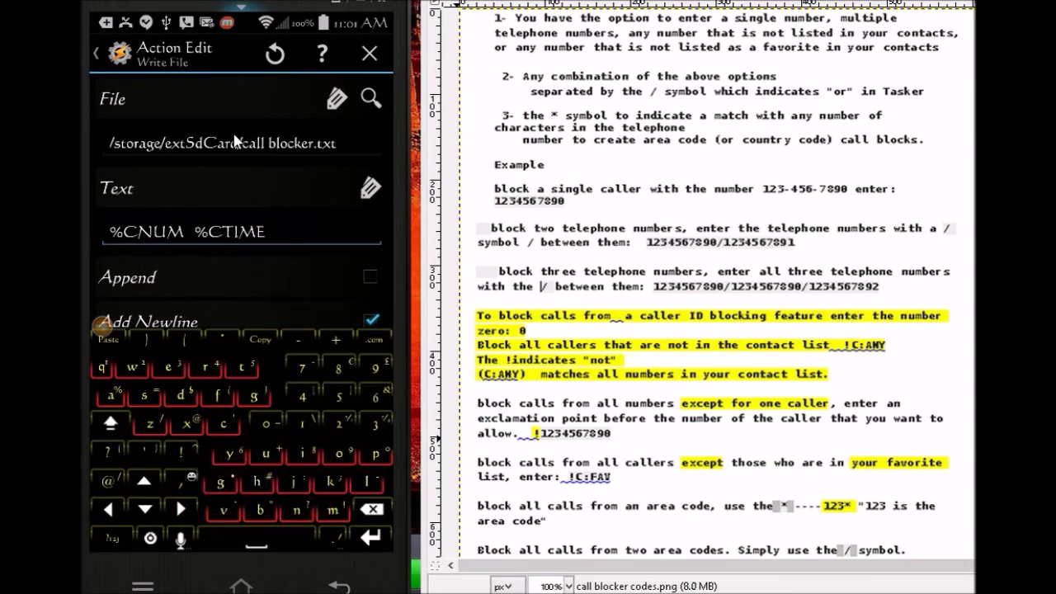
Add the incoming call date variable %CDATE to the Write File text, enable Append, and leave the action's settings.
{"action": "scroll", "coordinate": [235, 141], "scroll_direction": "down", "scroll_amount": 15}
{"action": "scroll", "coordinate": [235, 142], "scroll_direction": "down", "scroll_amount": 20}
{"action": "scroll", "coordinate": [235, 141], "scroll_direction": "down", "scroll_amount": 20}
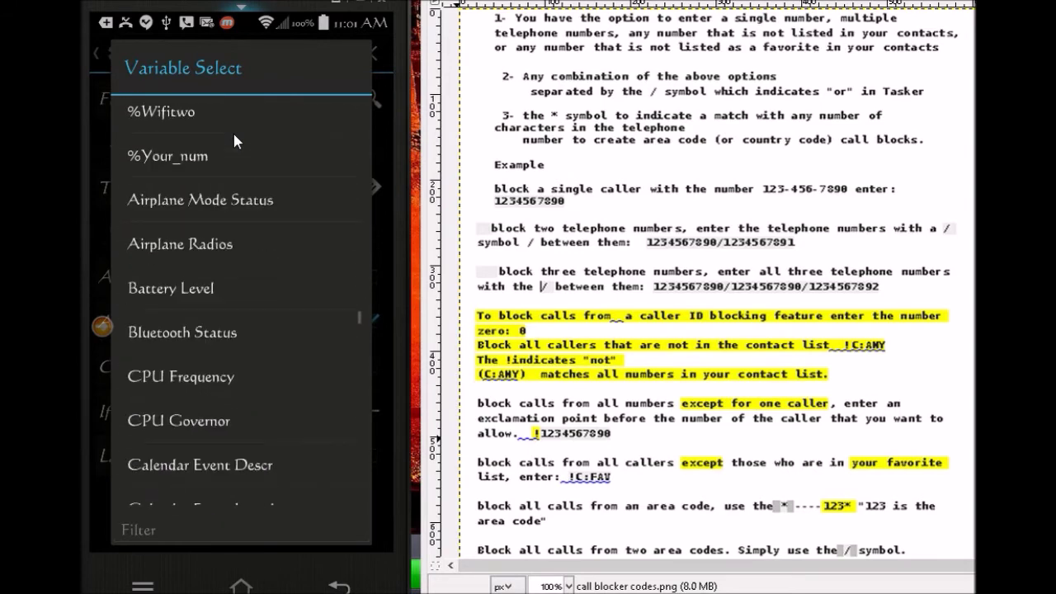
{"action": "scroll", "coordinate": [234, 142], "scroll_direction": "down", "scroll_amount": 5}
{"action": "scroll", "coordinate": [234, 142], "scroll_direction": "down", "scroll_amount": 3}
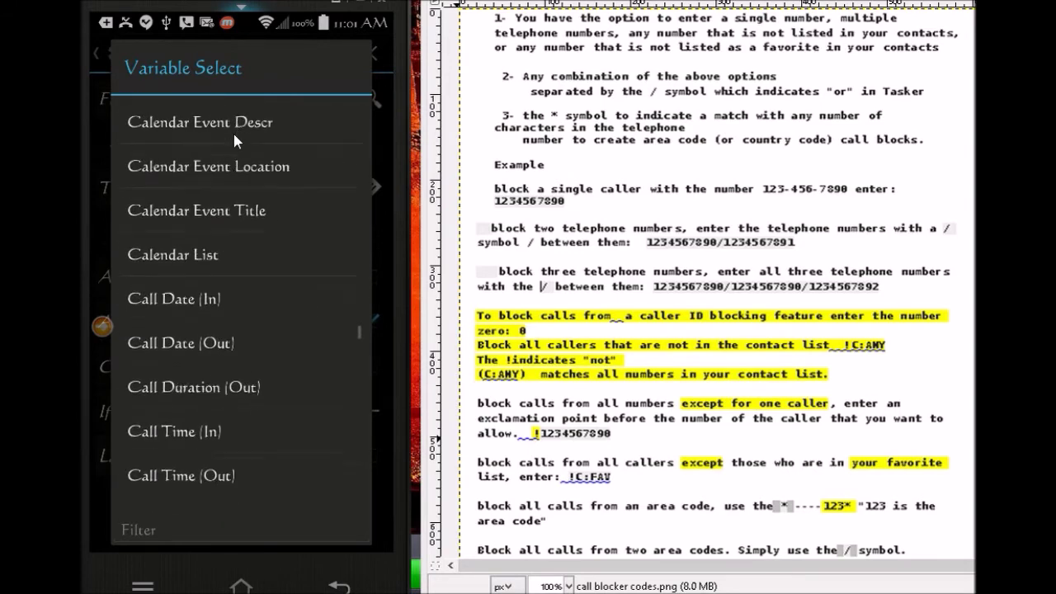
{"action": "left_click", "coordinate": [371, 276]}
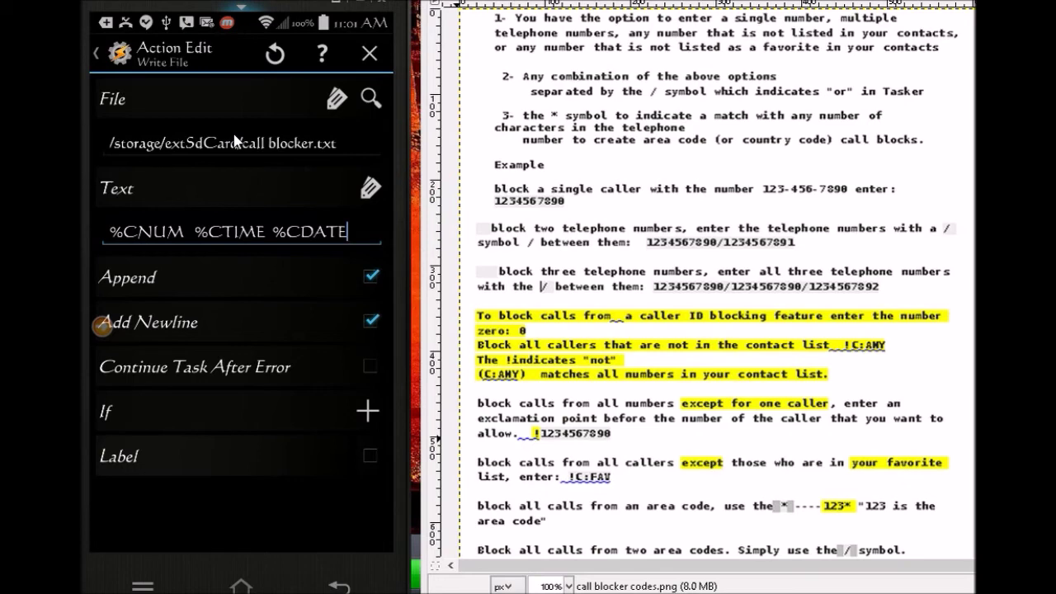
{"action": "key", "text": "Escape"}
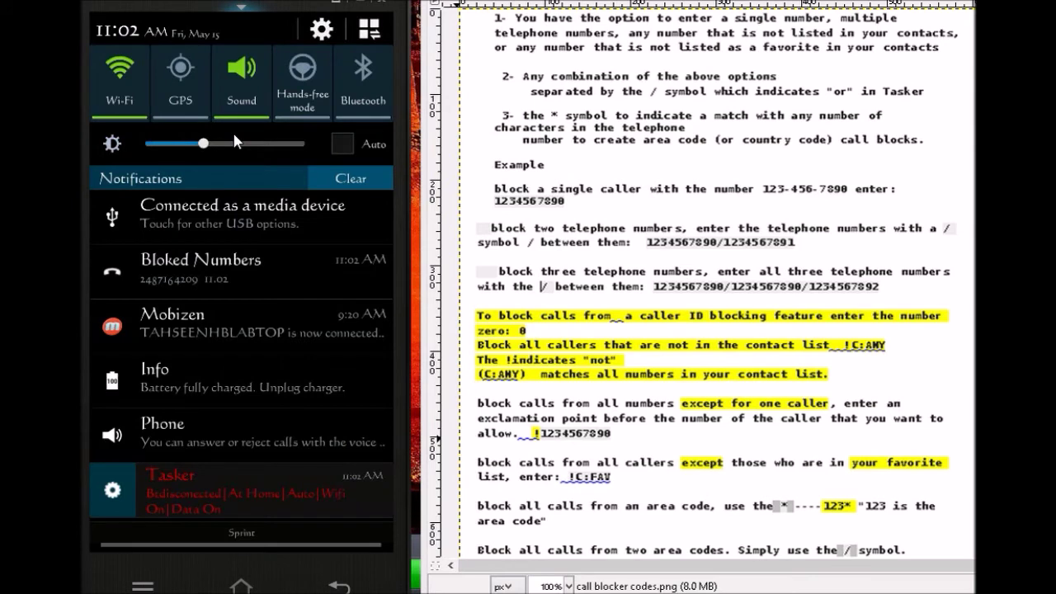
Check the Bloked Numbers entry among the phone's notifications and return to the home screen.
{"action": "left_click", "coordinate": [170, 276]}
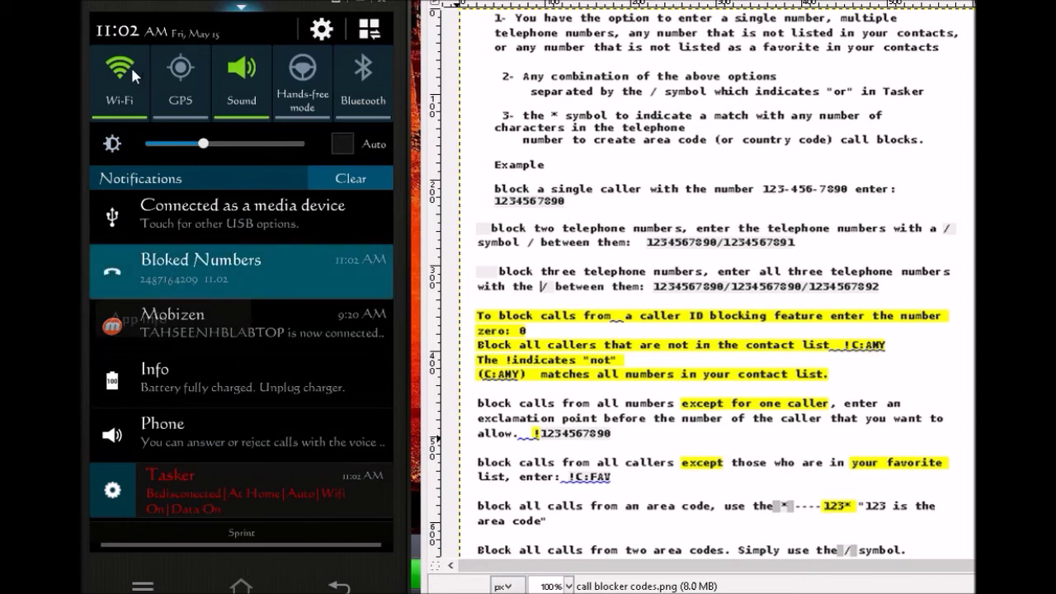
{"action": "left_click", "coordinate": [335, 188]}
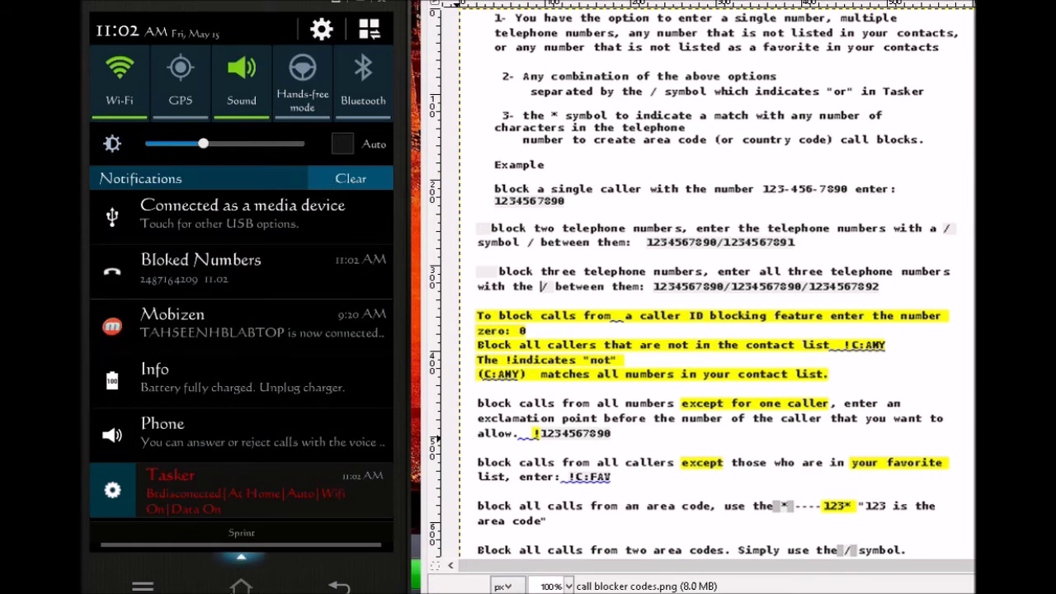
{"action": "left_click", "coordinate": [338, 584]}
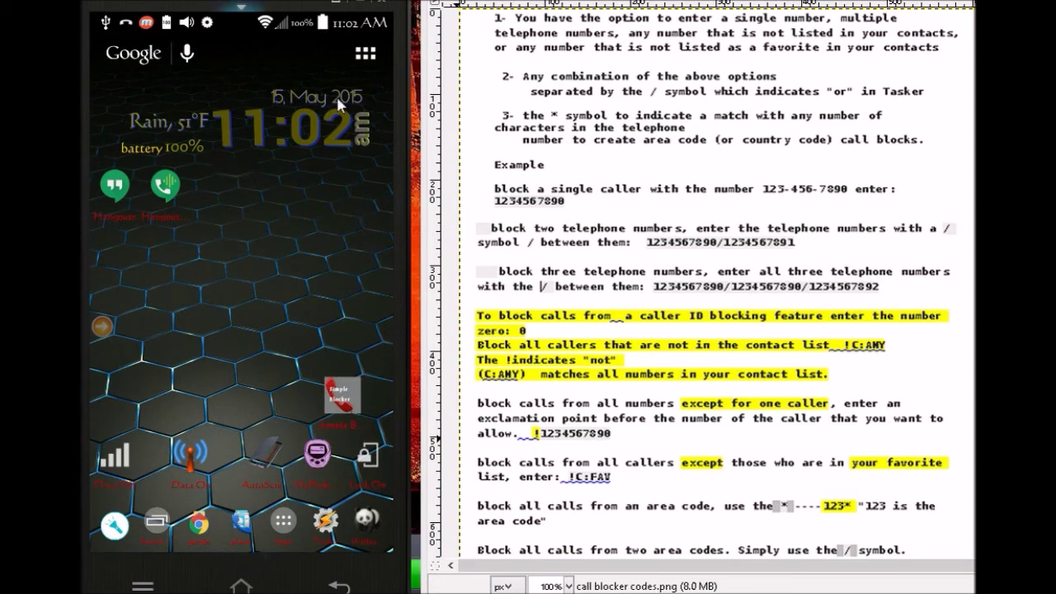
Switch to ES File Explorer and open the extSdCard storage folder.
{"action": "left_click", "coordinate": [365, 56]}
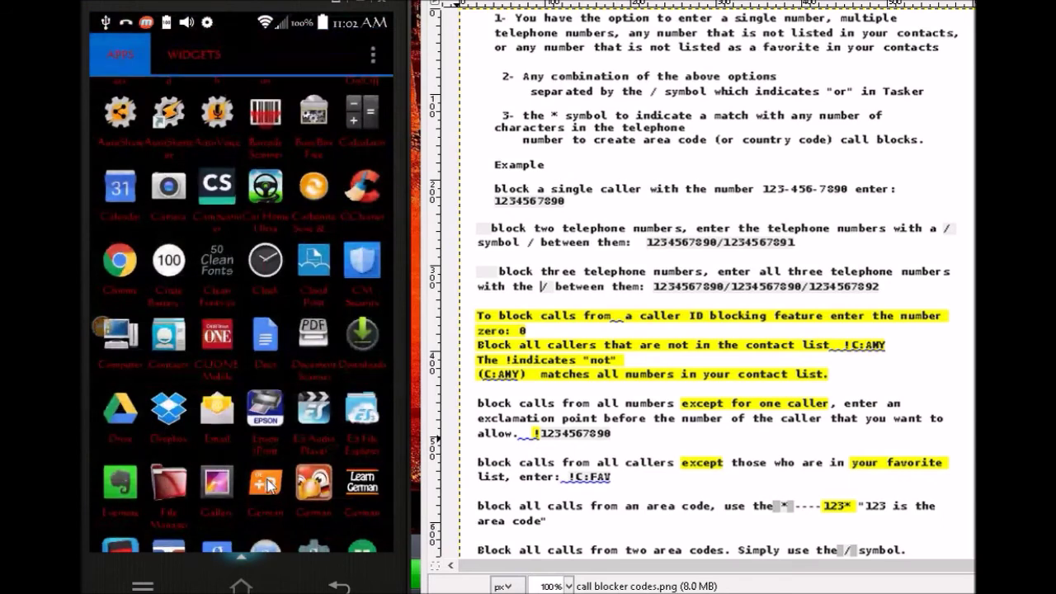
{"action": "left_click", "coordinate": [363, 419]}
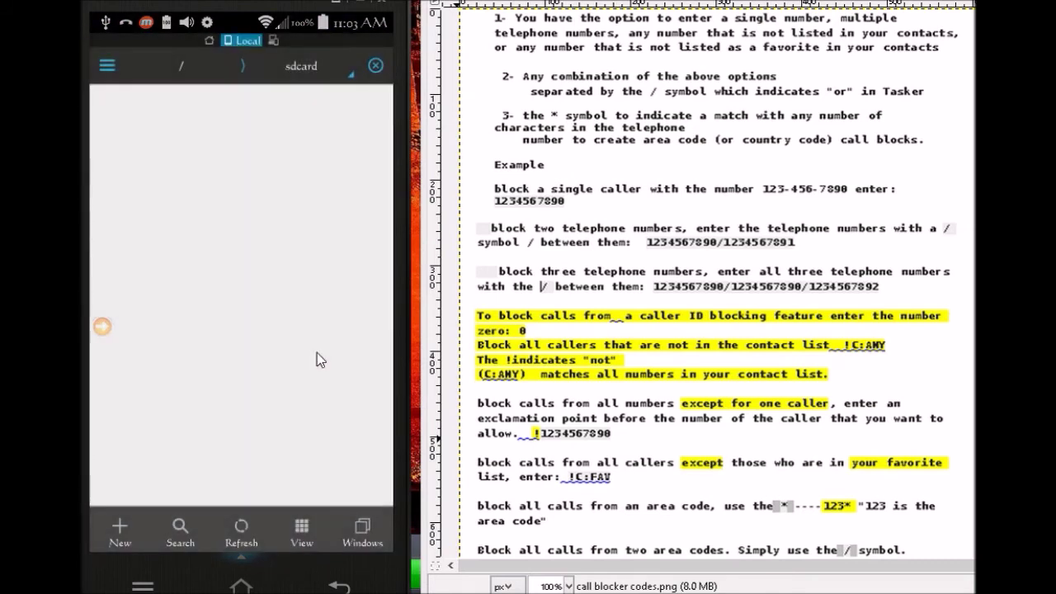
{"action": "scroll", "coordinate": [318, 372], "scroll_direction": "down", "scroll_amount": 3}
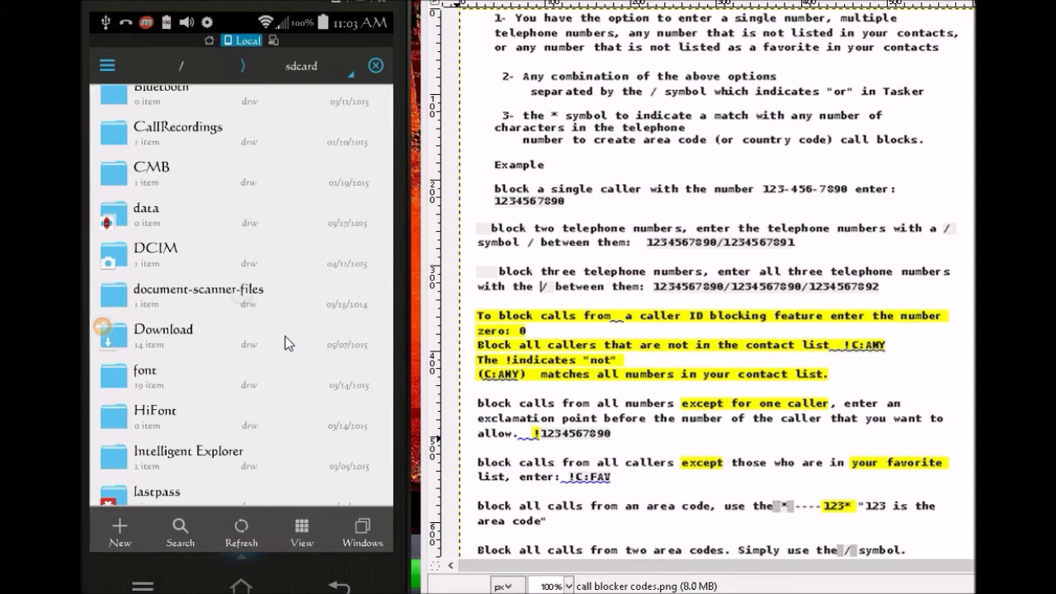
{"action": "scroll", "coordinate": [285, 342], "scroll_direction": "down", "scroll_amount": 10}
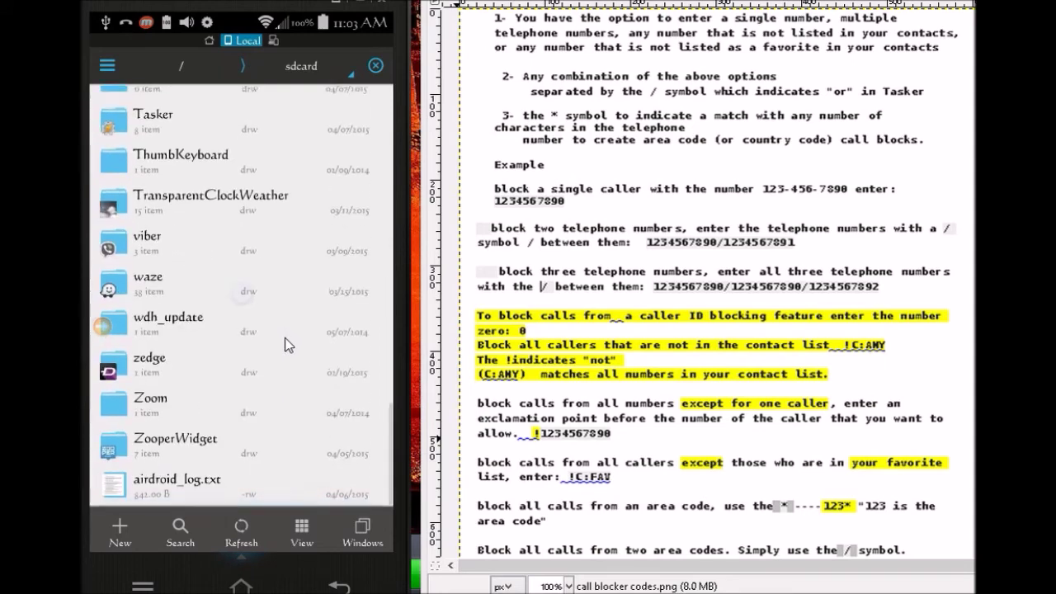
{"action": "scroll", "coordinate": [284, 345], "scroll_direction": "up", "scroll_amount": 10}
{"action": "left_click", "coordinate": [195, 289]}
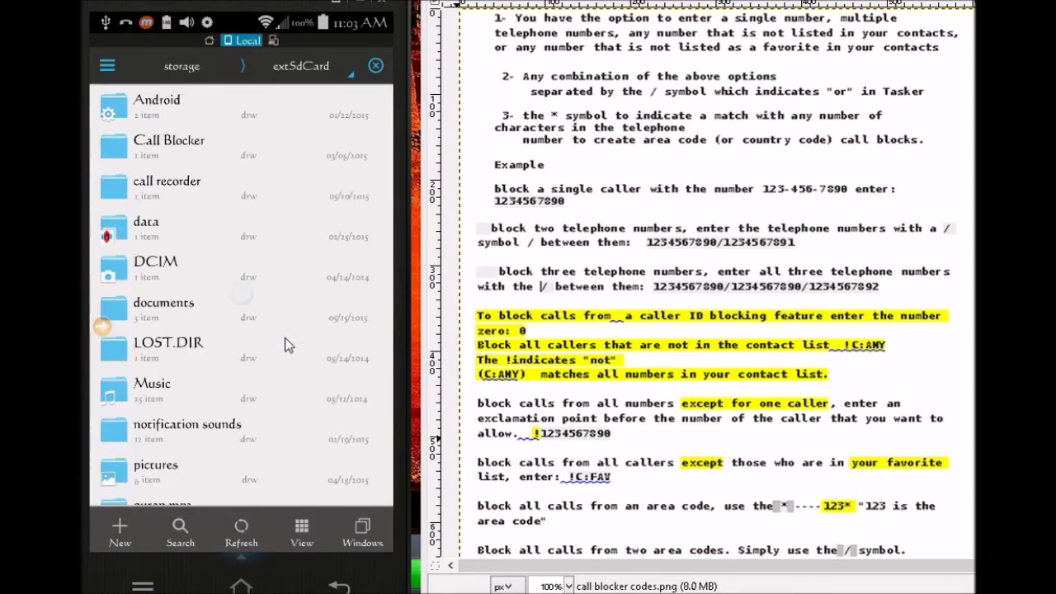
Open call blocker.txt in the extSdCard folder, check the logged call entry, and return to the folder listing.
{"action": "scroll", "coordinate": [285, 345], "scroll_direction": "down", "scroll_amount": 5}
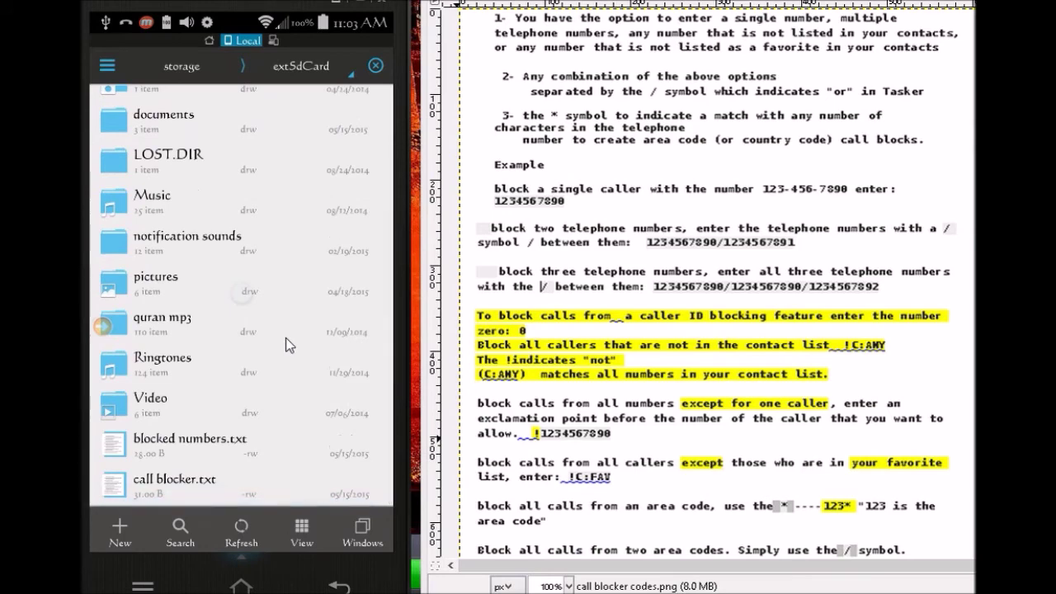
{"action": "left_click", "coordinate": [154, 481]}
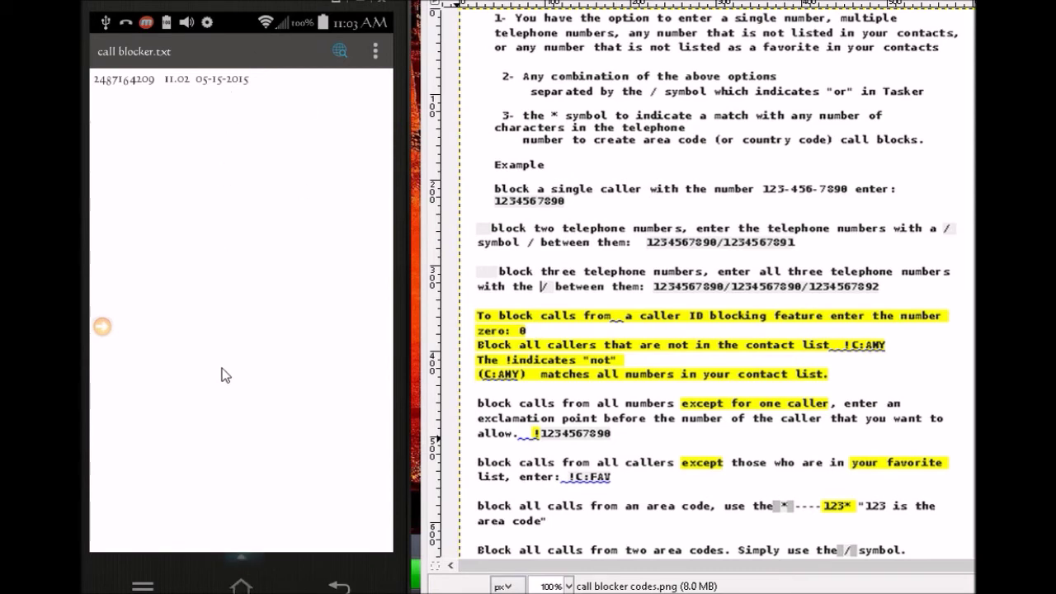
{"action": "left_click", "coordinate": [339, 586]}
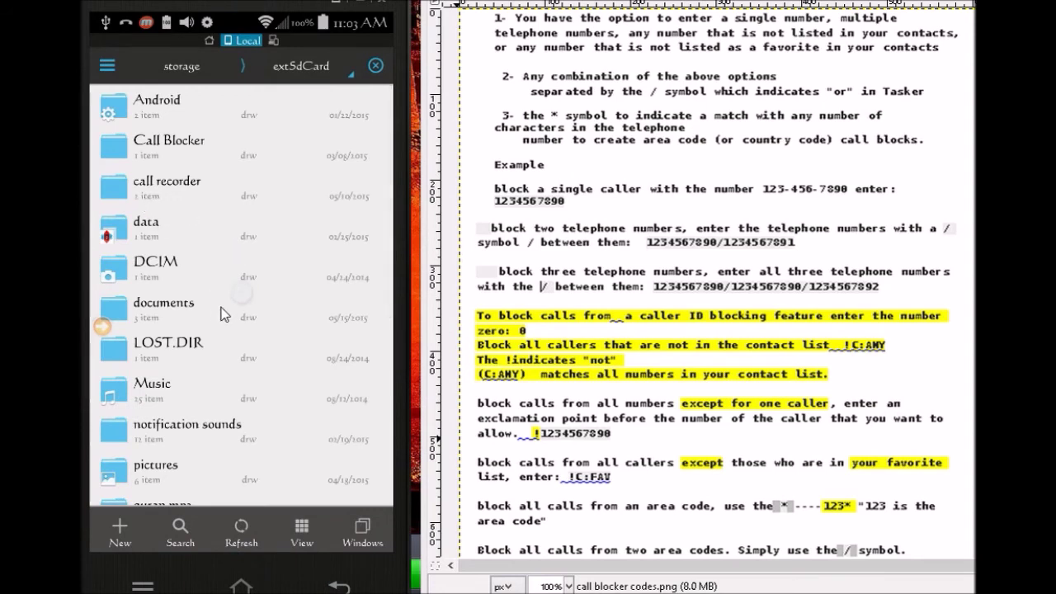
{"action": "key", "text": "Escape"}
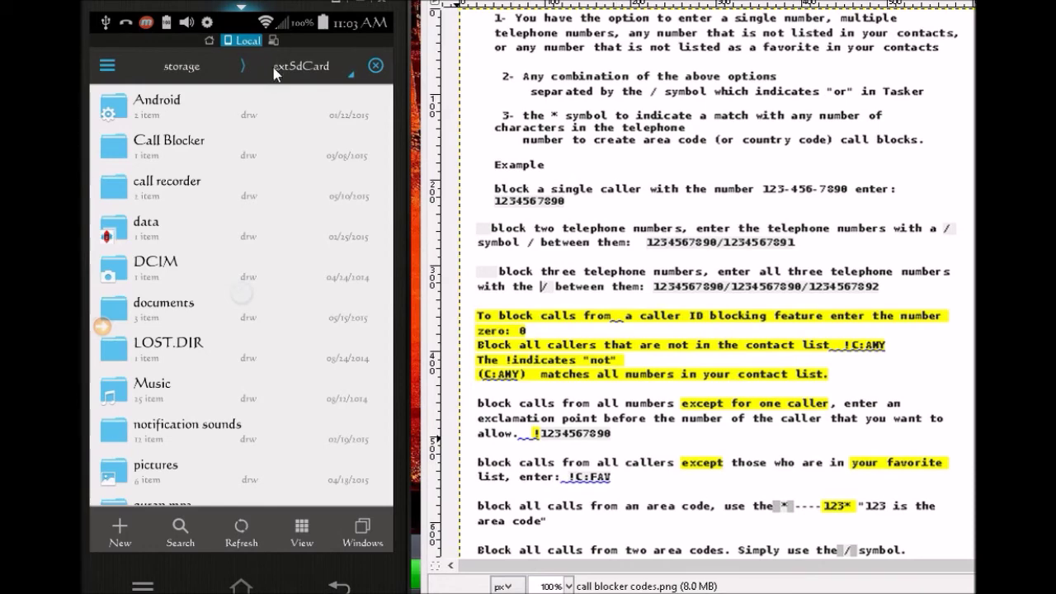
Create a new folder named "call b" in the extSdCard storage folder.
{"action": "left_click", "coordinate": [305, 66]}
{"action": "left_click", "coordinate": [184, 222]}
{"action": "scroll", "coordinate": [191, 279], "scroll_direction": "down", "scroll_amount": 2}
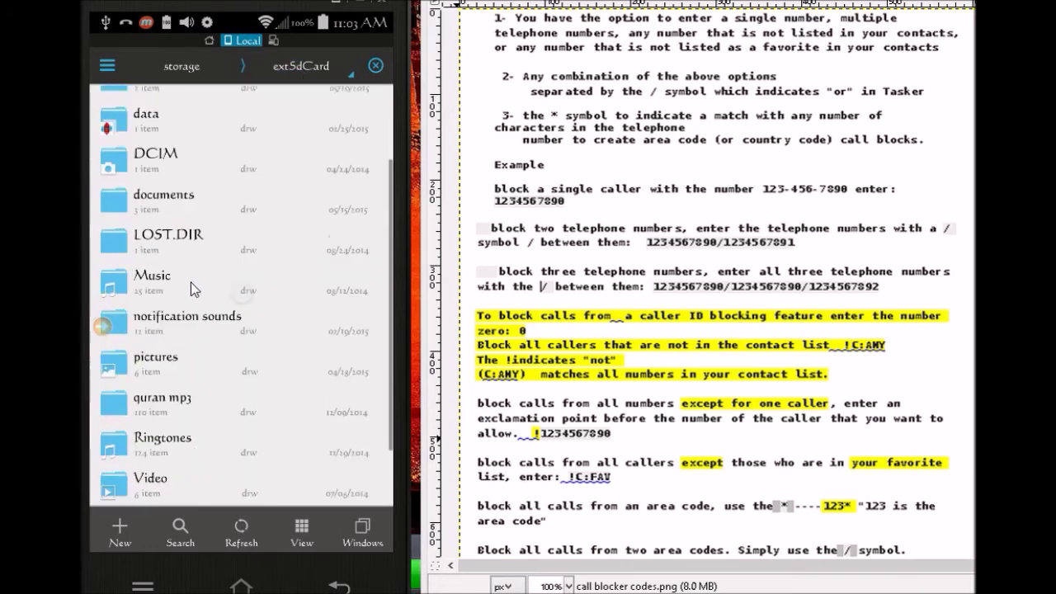
{"action": "left_click", "coordinate": [118, 529]}
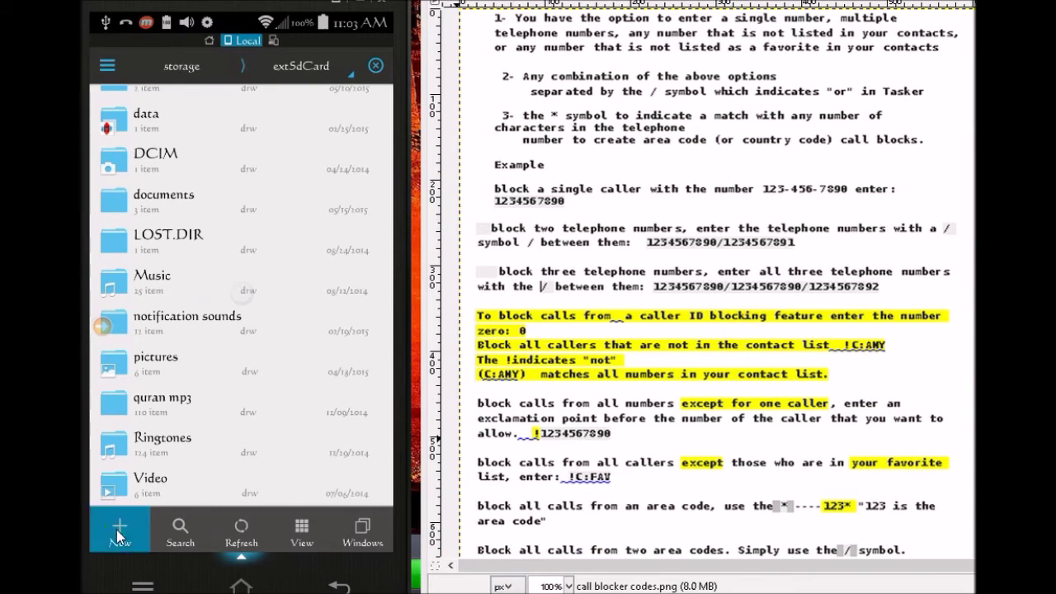
{"action": "left_click", "coordinate": [164, 329]}
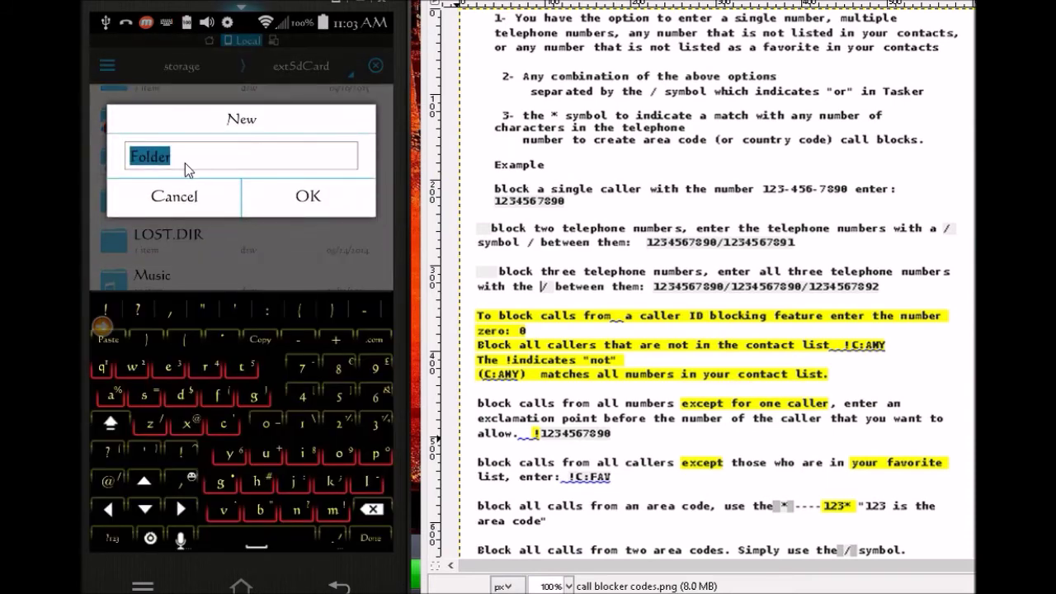
{"action": "type", "text": "call b"}
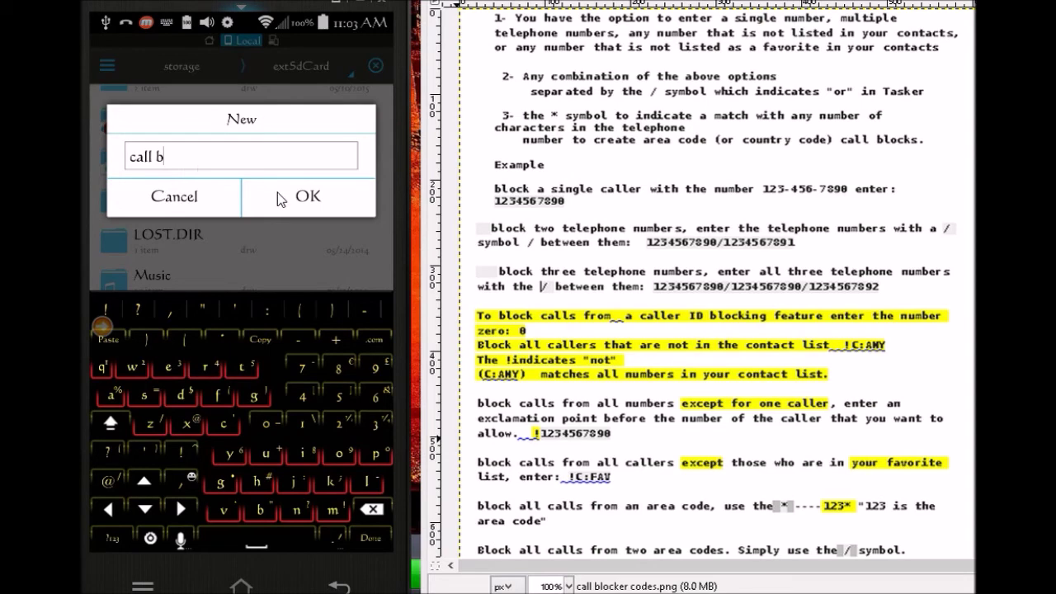
{"action": "left_click", "coordinate": [277, 195]}
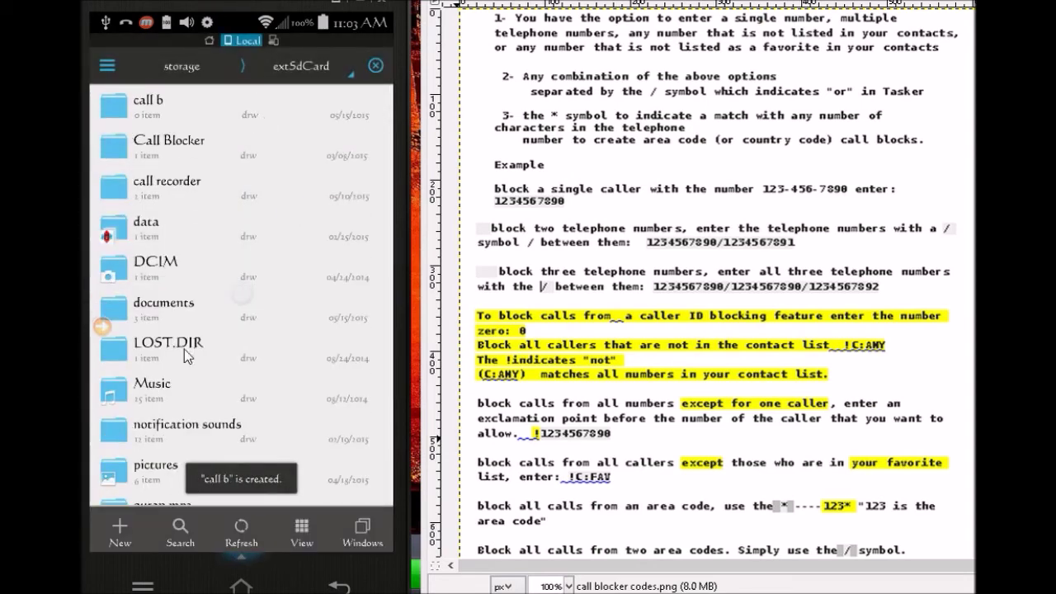
Copy the full path of the "call b" folder from its properties, clear the selection, and return to the home screen.
{"action": "left_click", "coordinate": [152, 109]}
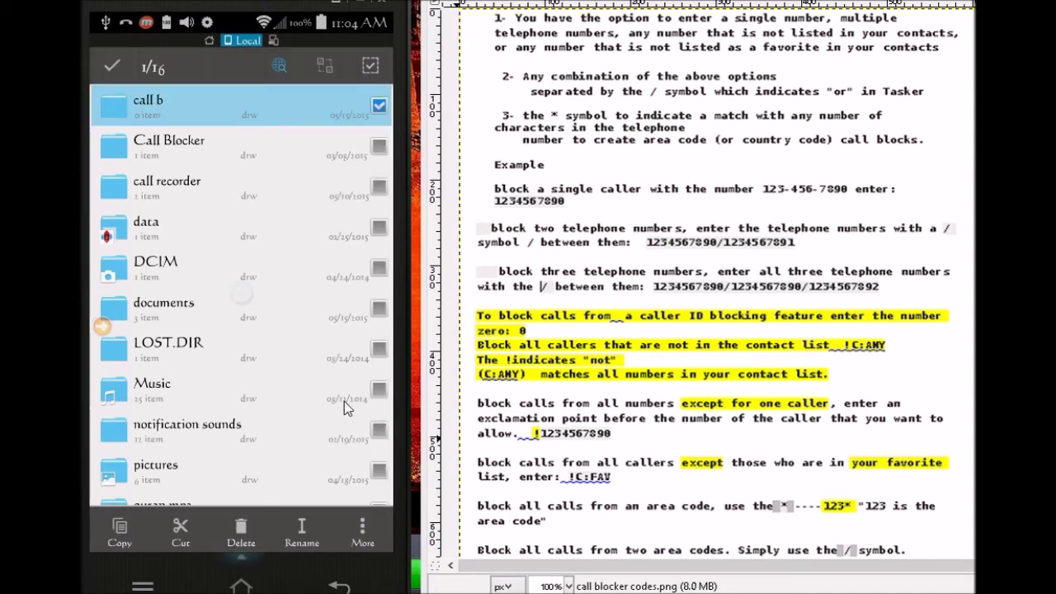
{"action": "left_click", "coordinate": [363, 532]}
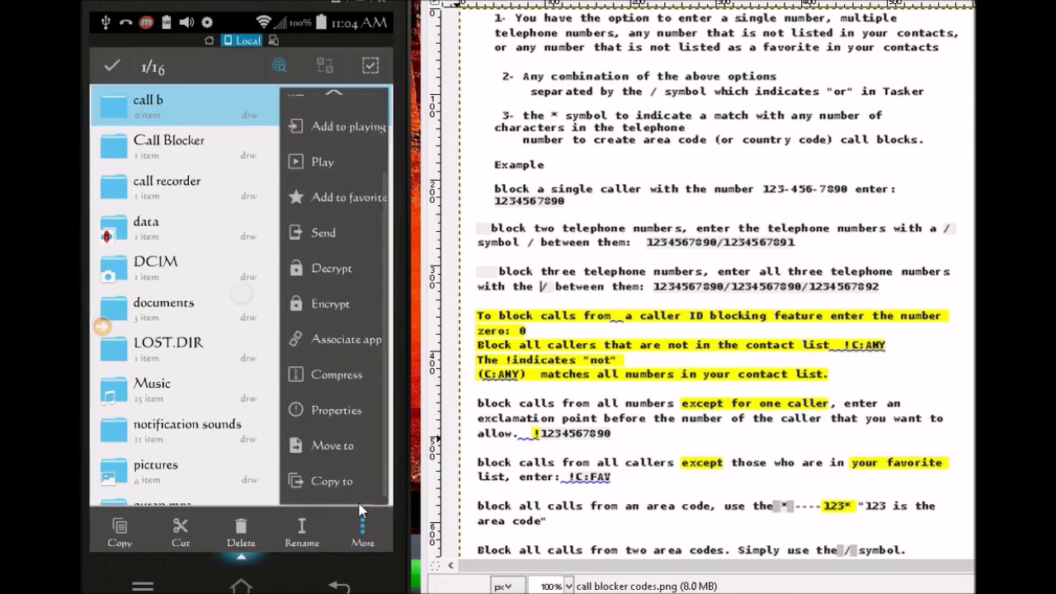
{"action": "left_click", "coordinate": [334, 405]}
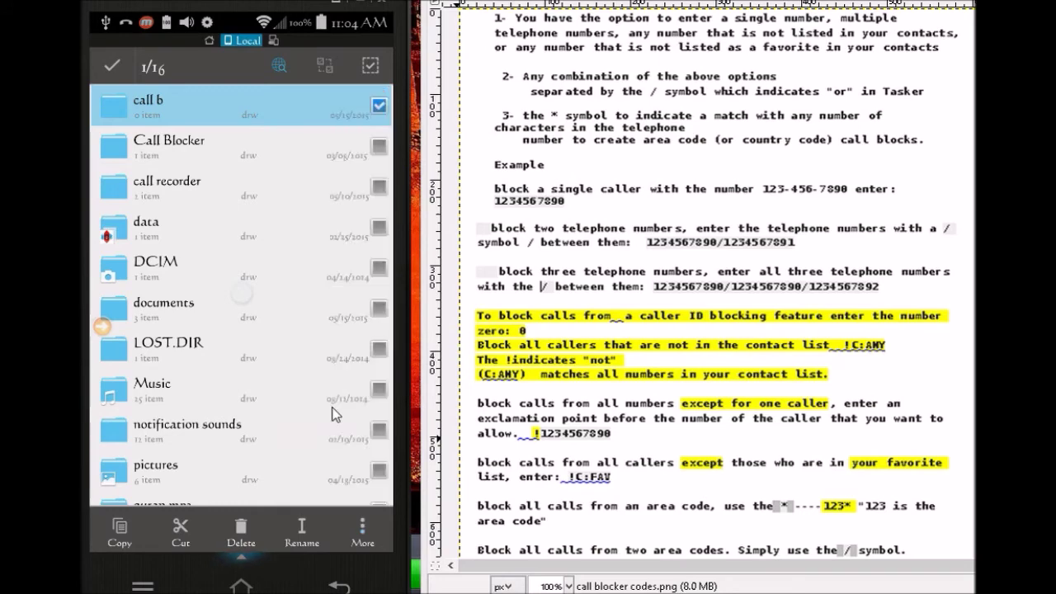
{"action": "left_click", "coordinate": [316, 238]}
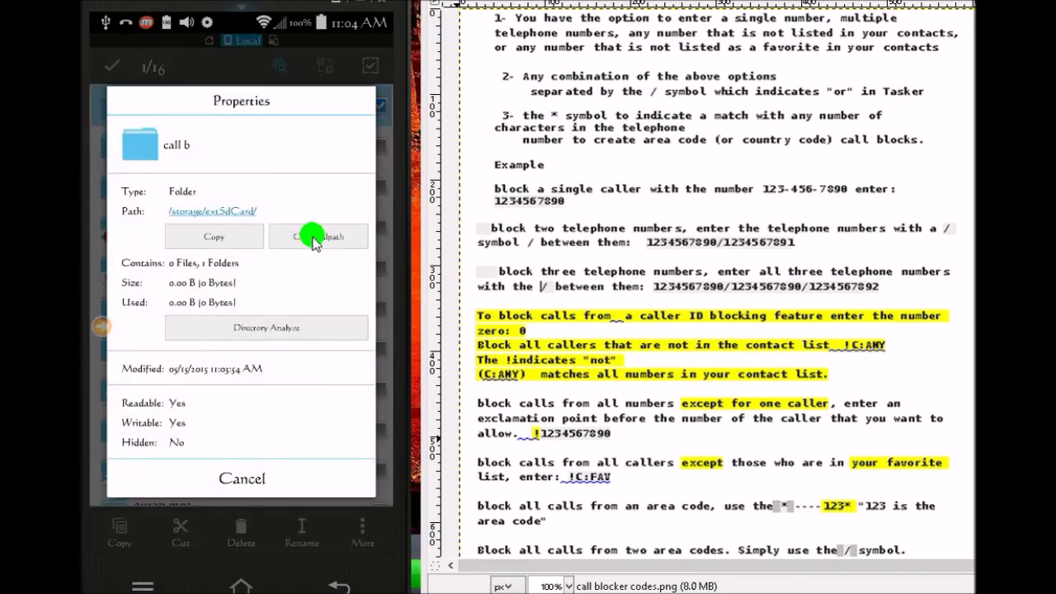
{"action": "left_click", "coordinate": [340, 586]}
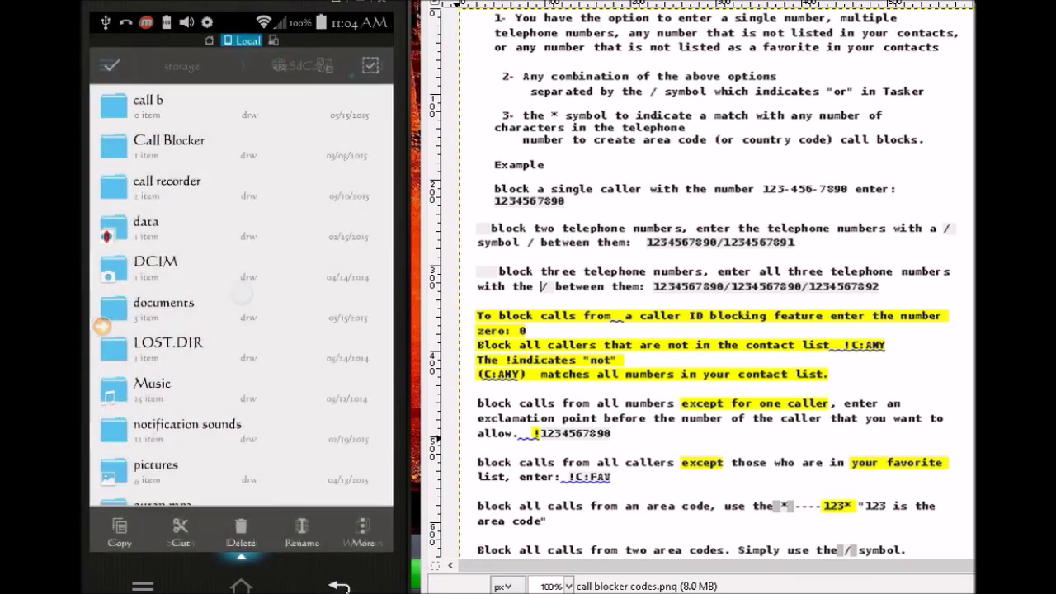
{"action": "left_click", "coordinate": [339, 586]}
{"action": "left_click", "coordinate": [340, 587]}
{"action": "left_click", "coordinate": [345, 586]}
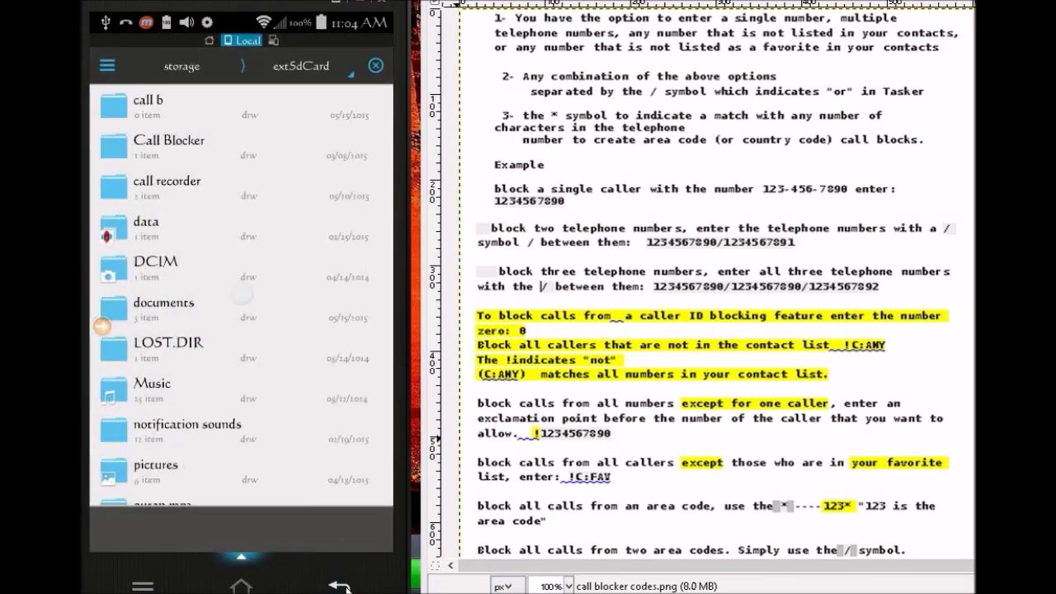
{"action": "left_click", "coordinate": [327, 523]}
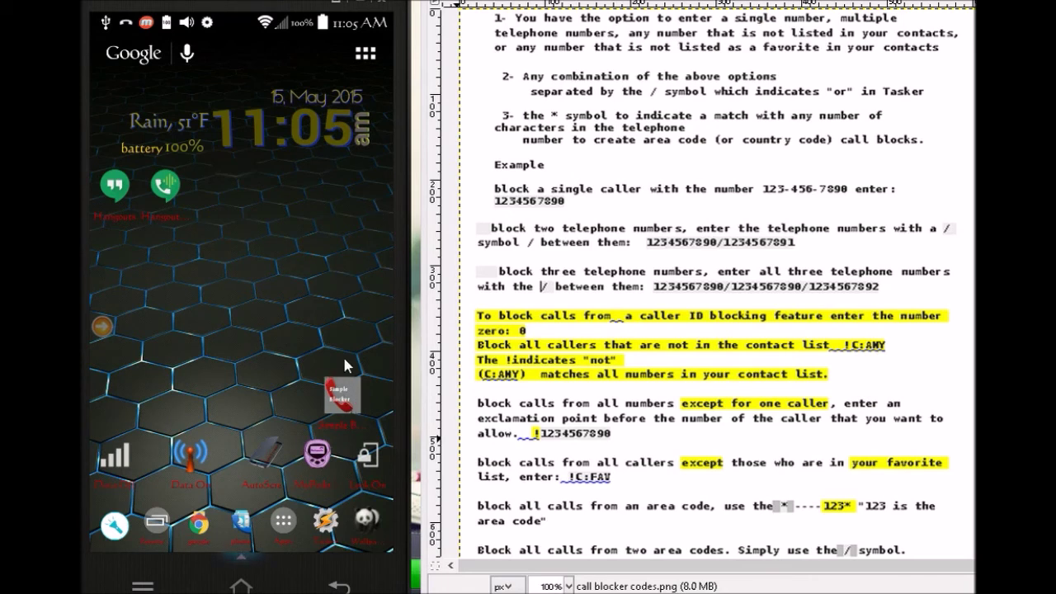
Open Simple Call Blocker and enable the app switch, contacts-only, favorites-only, block-all, notification and Also kill Hangout options.
{"action": "left_click", "coordinate": [343, 397]}
{"action": "left_click", "coordinate": [339, 189]}
{"action": "left_click", "coordinate": [341, 233]}
{"action": "left_click", "coordinate": [340, 264]}
{"action": "left_click", "coordinate": [338, 303]}
{"action": "left_click", "coordinate": [337, 340]}
{"action": "left_click", "coordinate": [337, 385]}
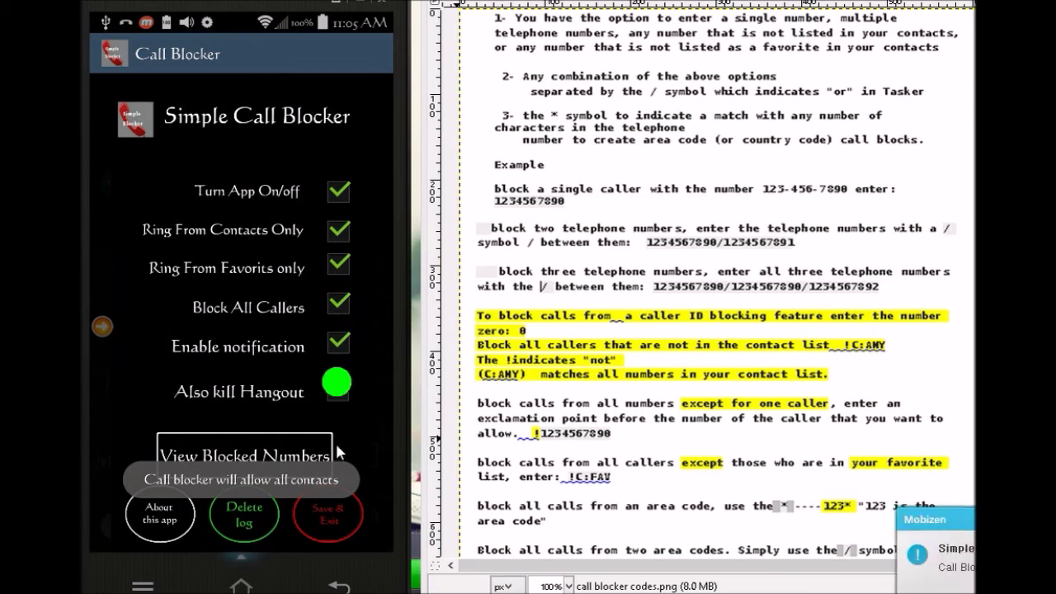
View the blocked numbers log with ES Note Editor just once, look through its entries, and return to the home screen.
{"action": "left_click", "coordinate": [293, 459]}
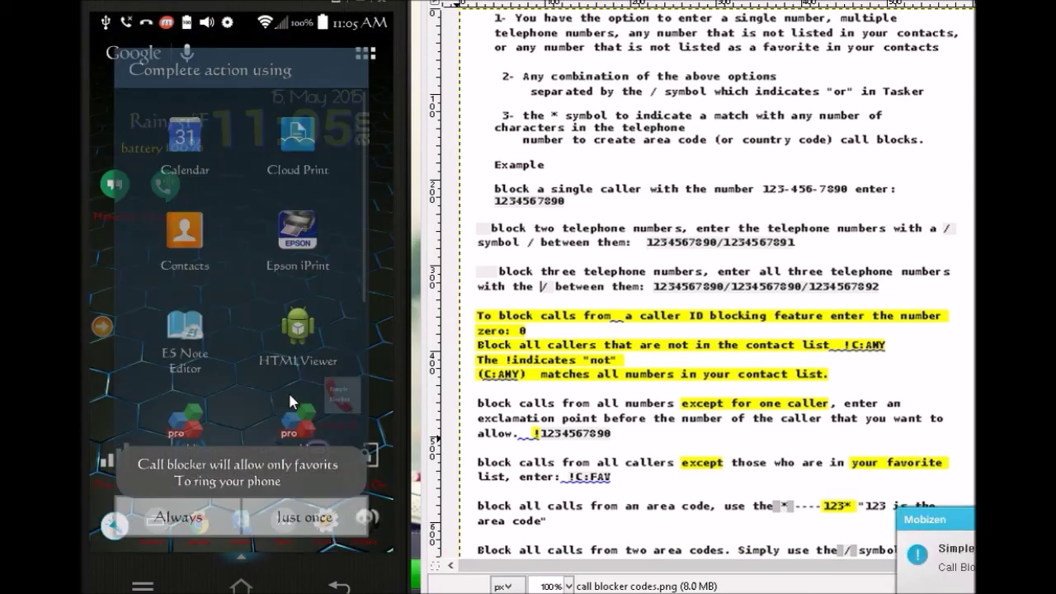
{"action": "left_click", "coordinate": [218, 345]}
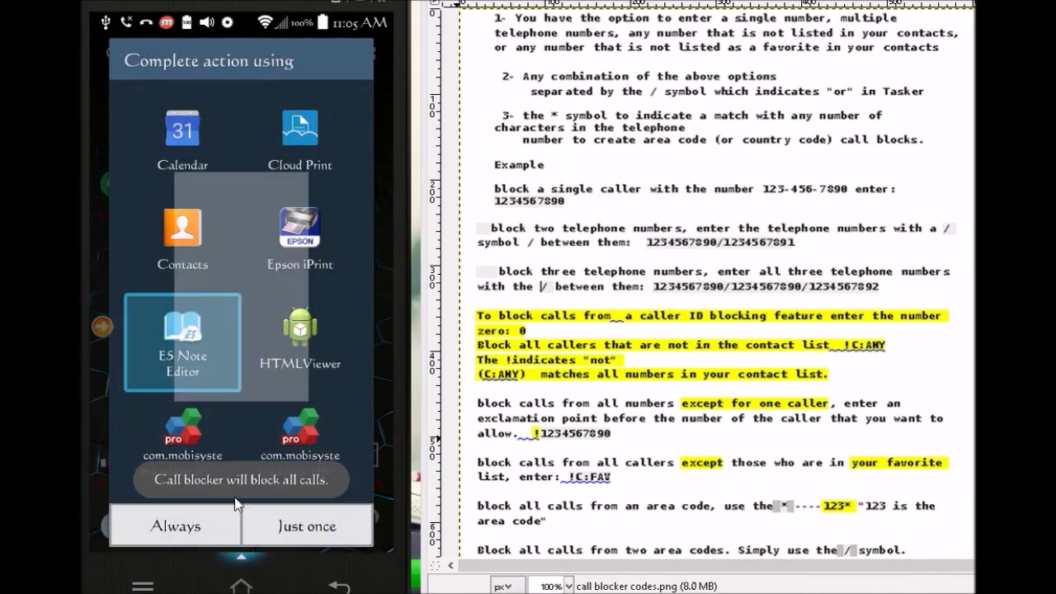
{"action": "left_click", "coordinate": [307, 528]}
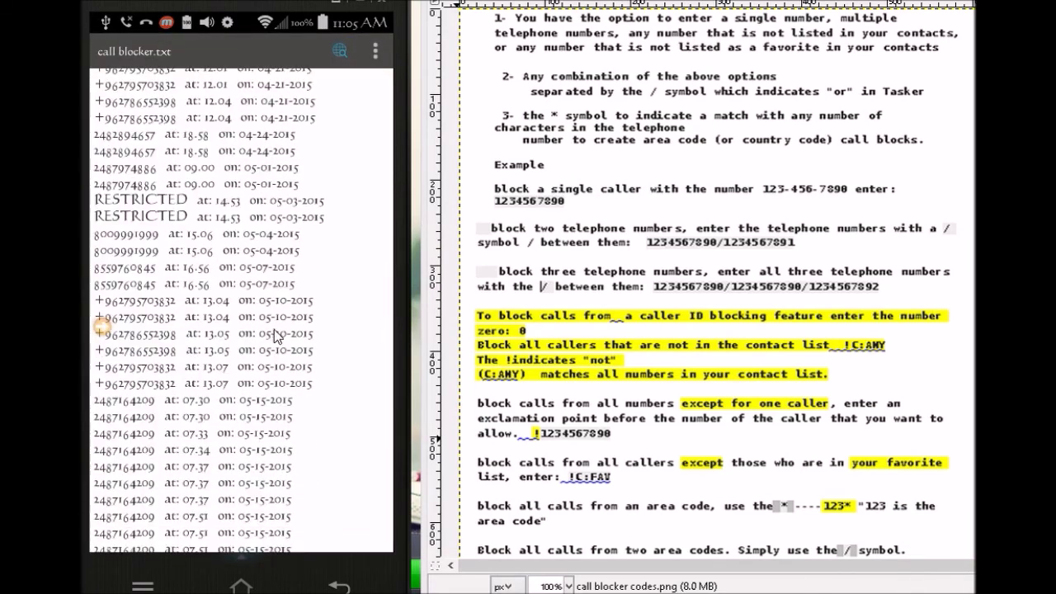
{"action": "scroll", "coordinate": [273, 329], "scroll_direction": "up", "scroll_amount": 5}
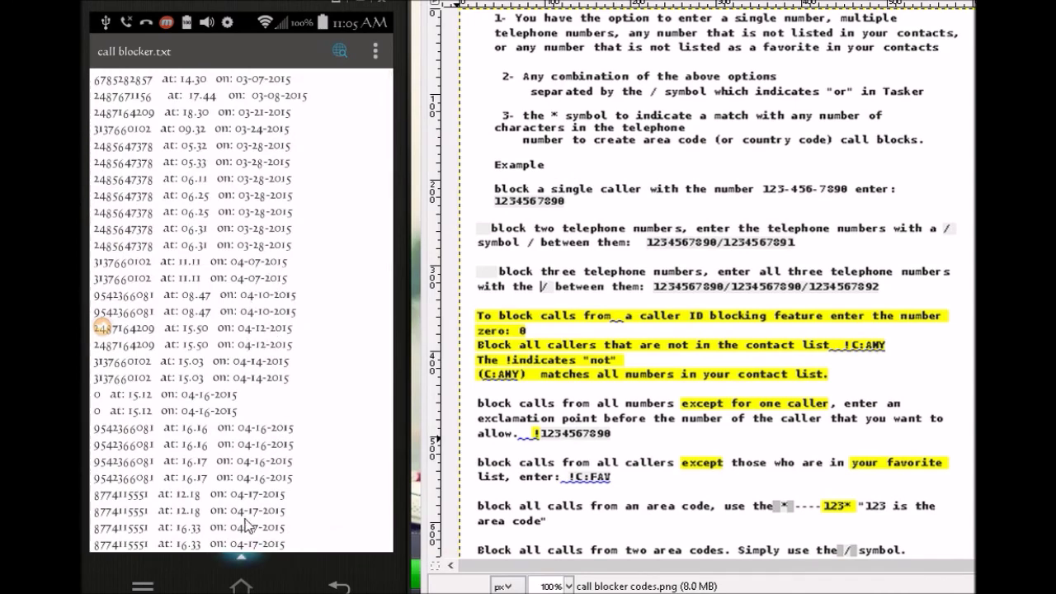
{"action": "scroll", "coordinate": [248, 412], "scroll_direction": "down", "scroll_amount": 5}
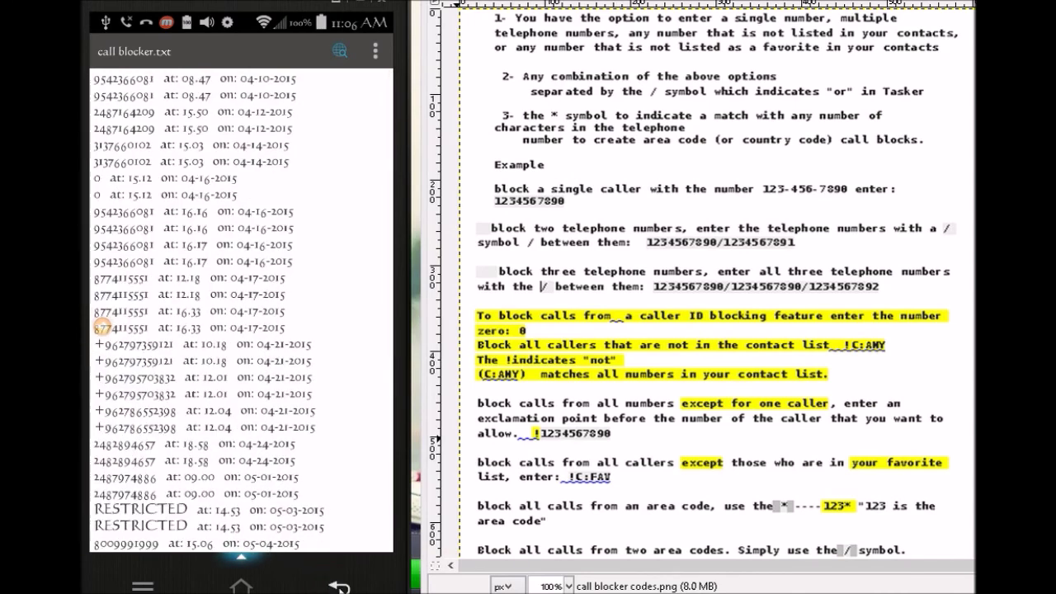
{"action": "left_click", "coordinate": [340, 585]}
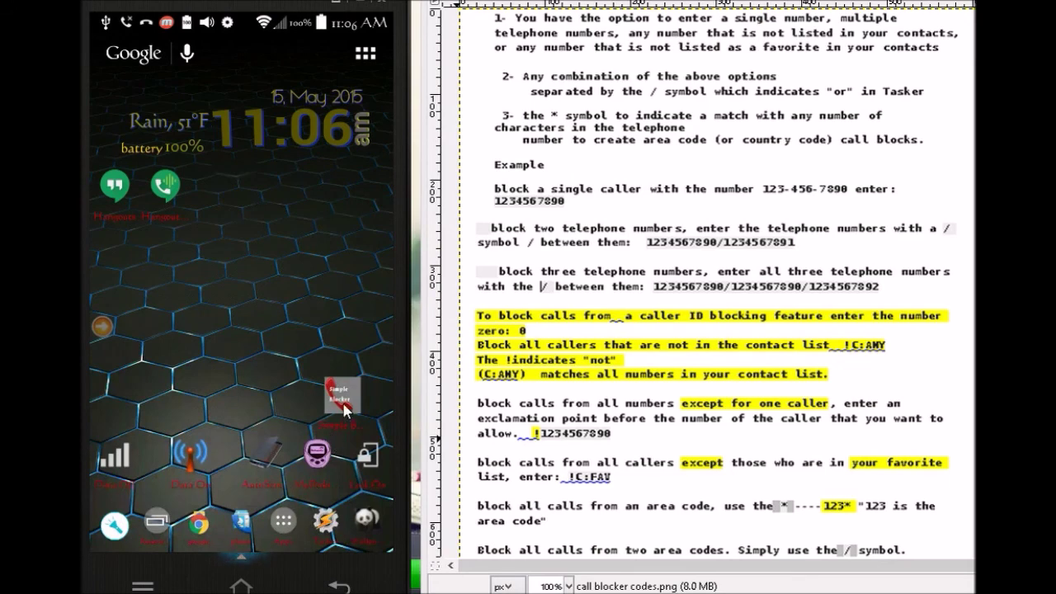
Reopen Simple Call Blocker and disable Ring From Contacts Only, Ring From Favorites only, Block All Callers and Enable notification.
{"action": "left_click", "coordinate": [343, 401]}
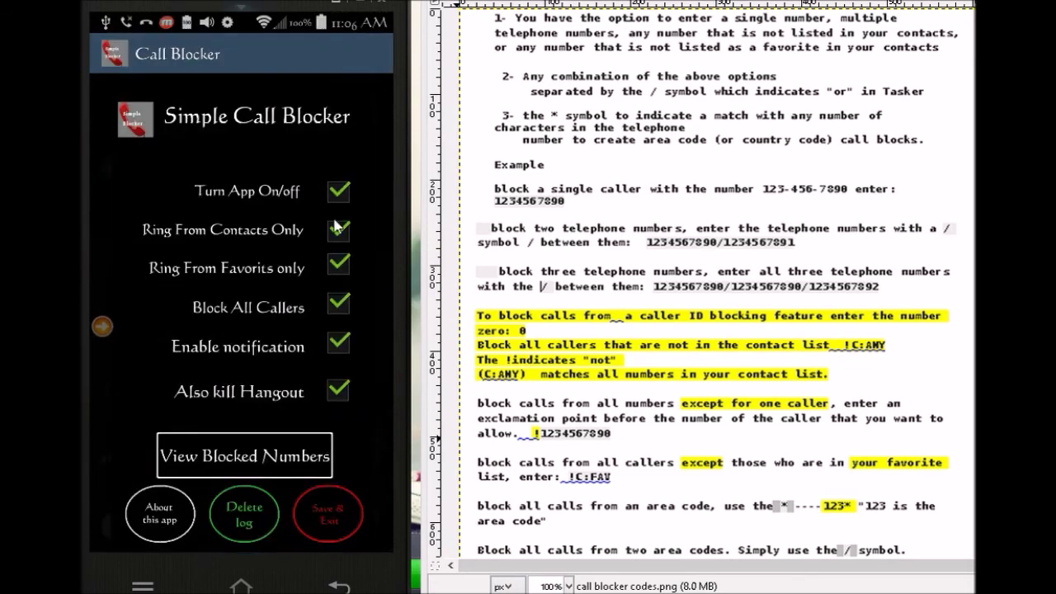
{"action": "left_click", "coordinate": [339, 233]}
{"action": "left_click", "coordinate": [339, 264]}
{"action": "left_click", "coordinate": [338, 305]}
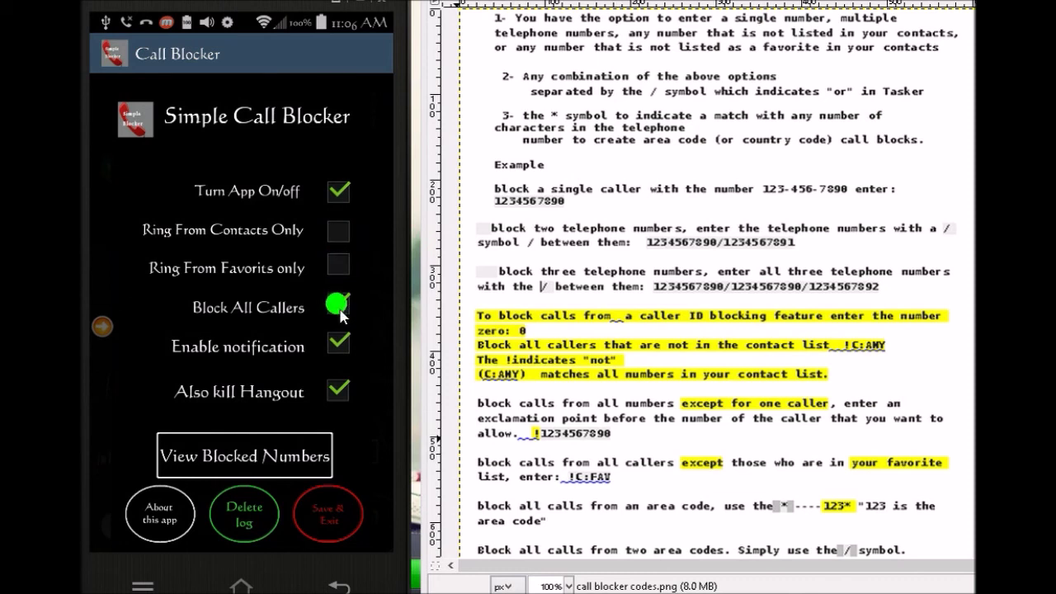
{"action": "left_click", "coordinate": [338, 345]}
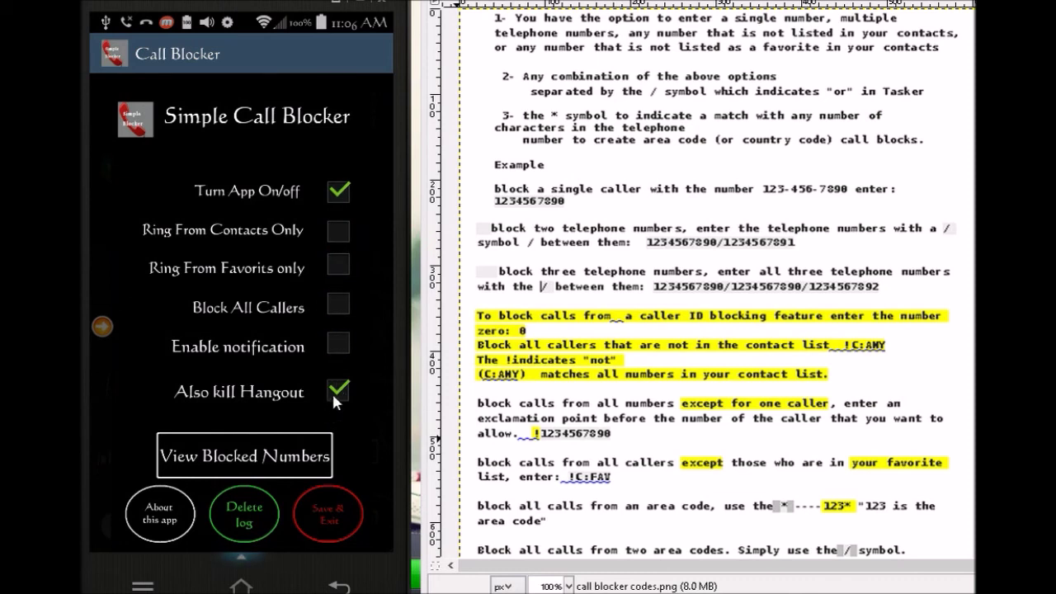